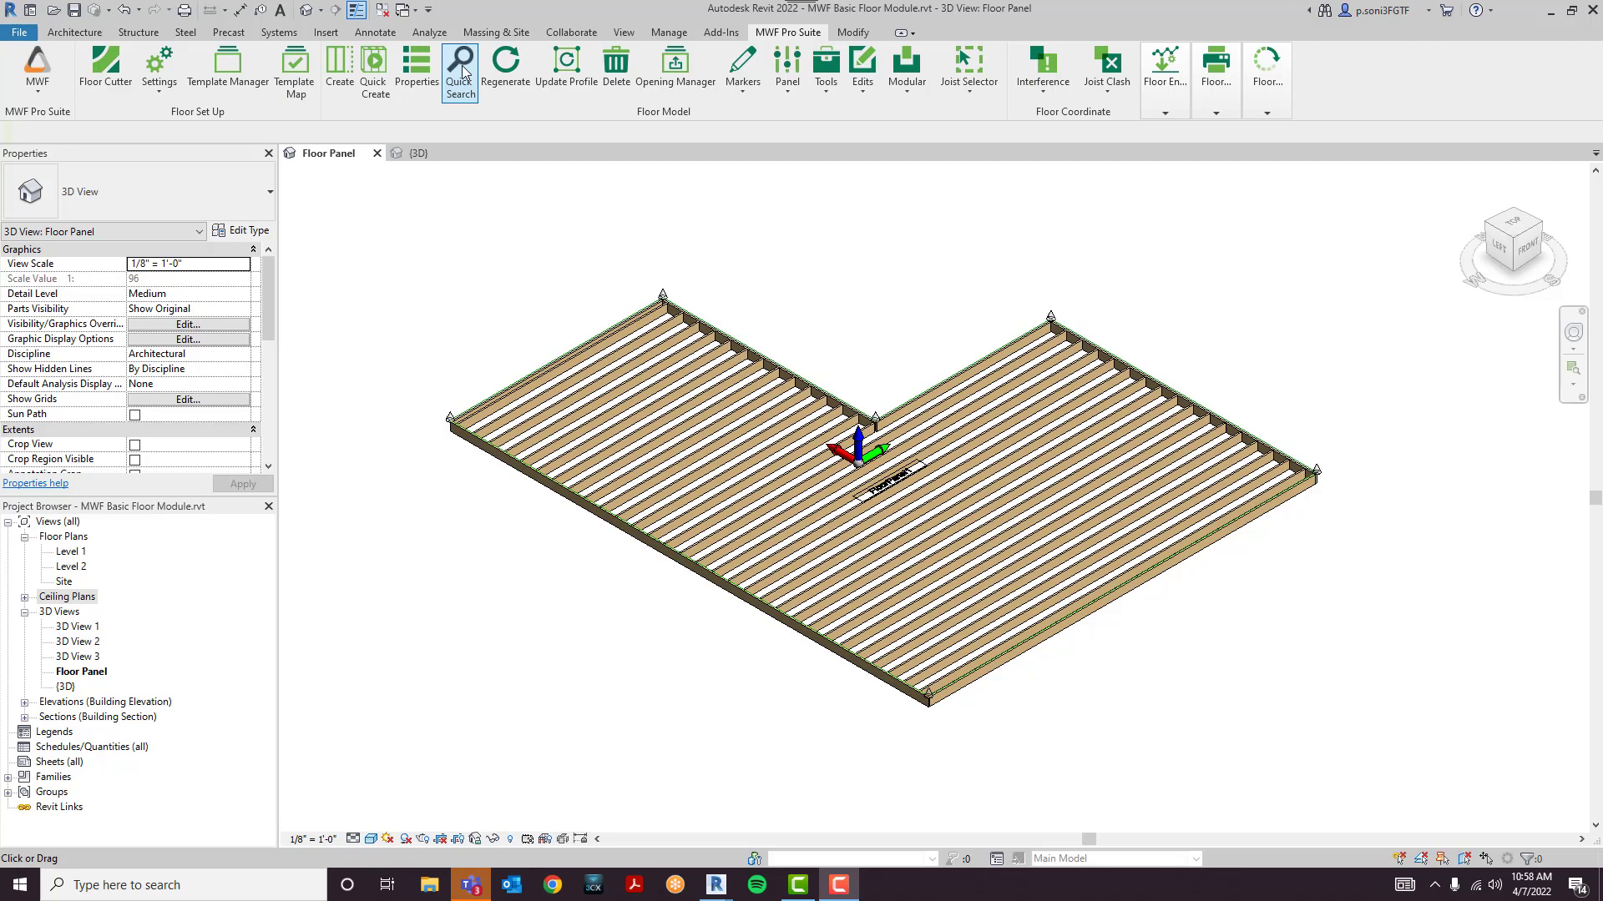
- Switch to the {3D} view that shows all the floor panels
left_click(430, 156)
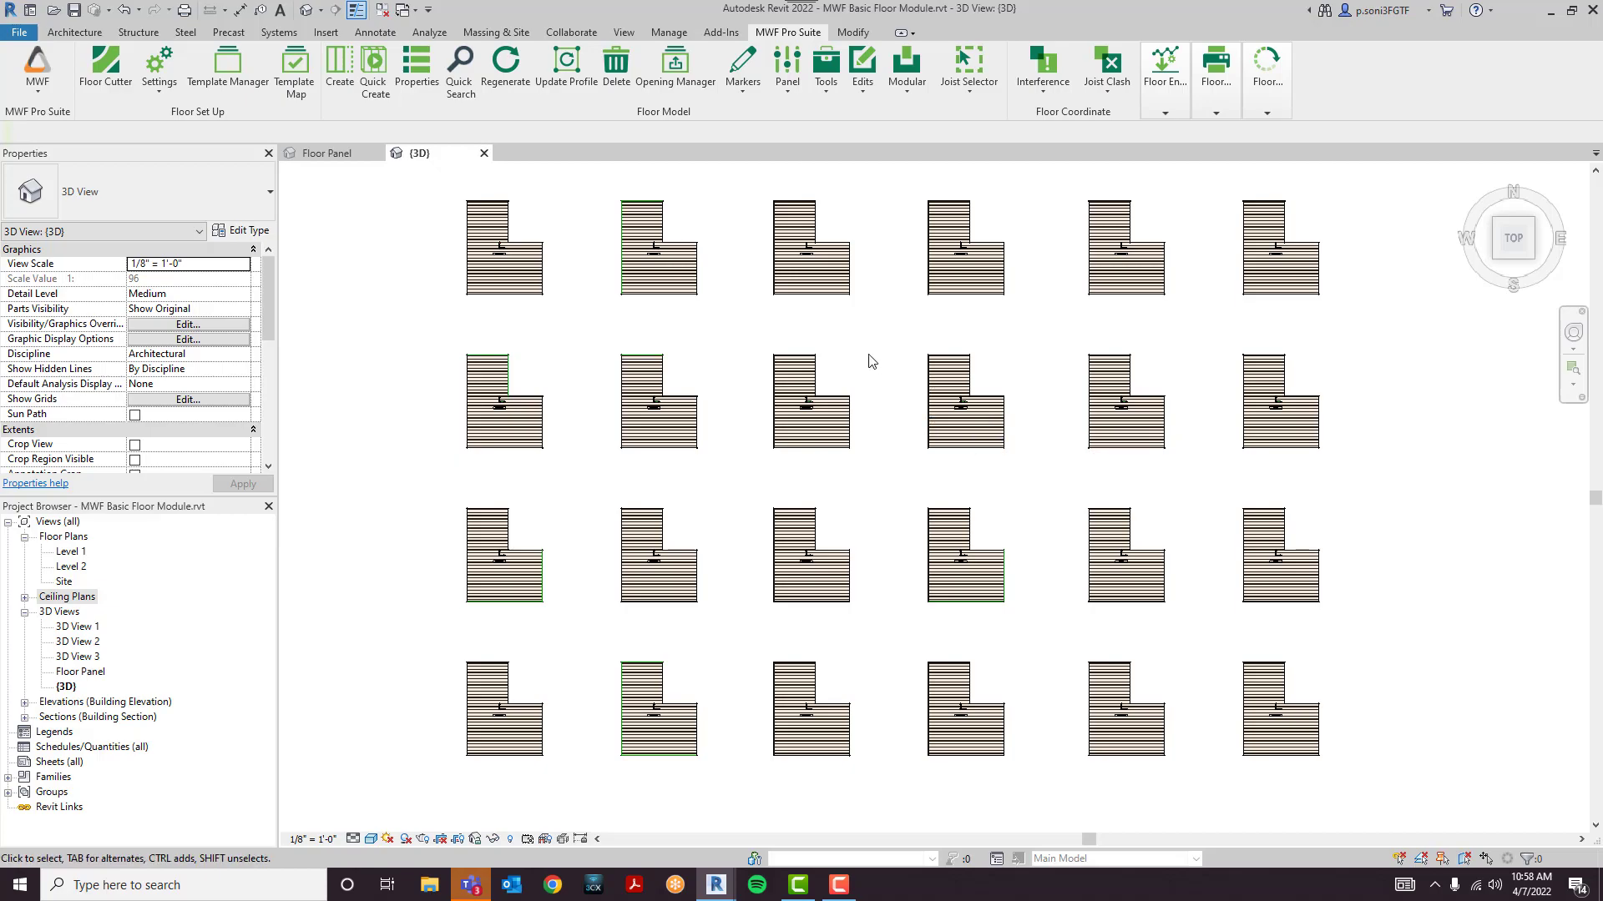
left_click(36, 71)
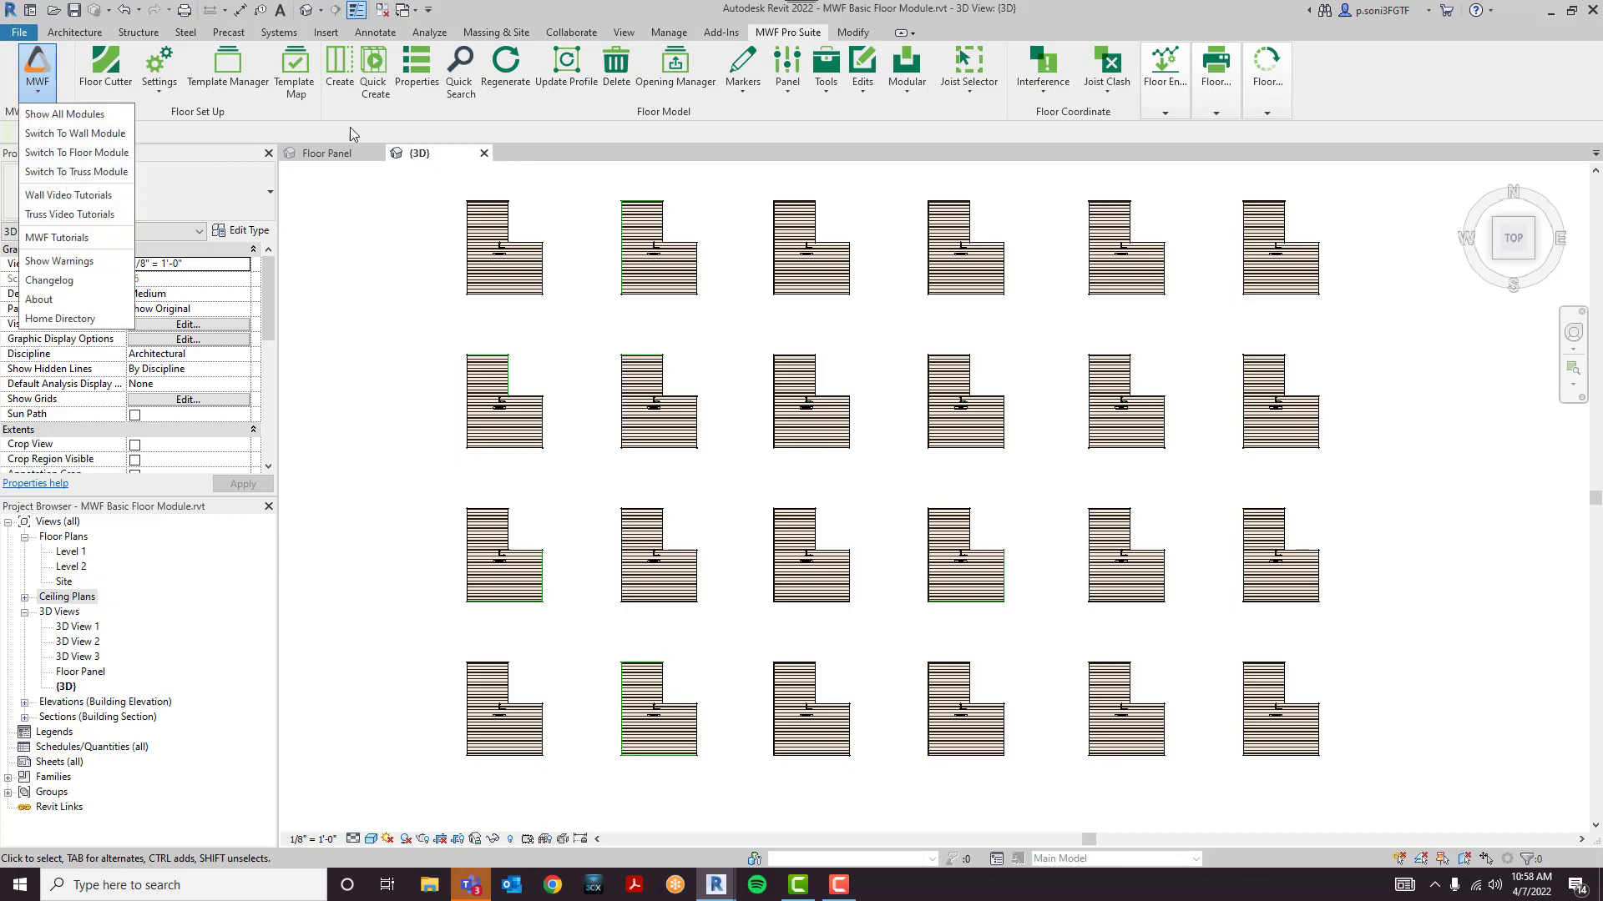
left_click(371, 200)
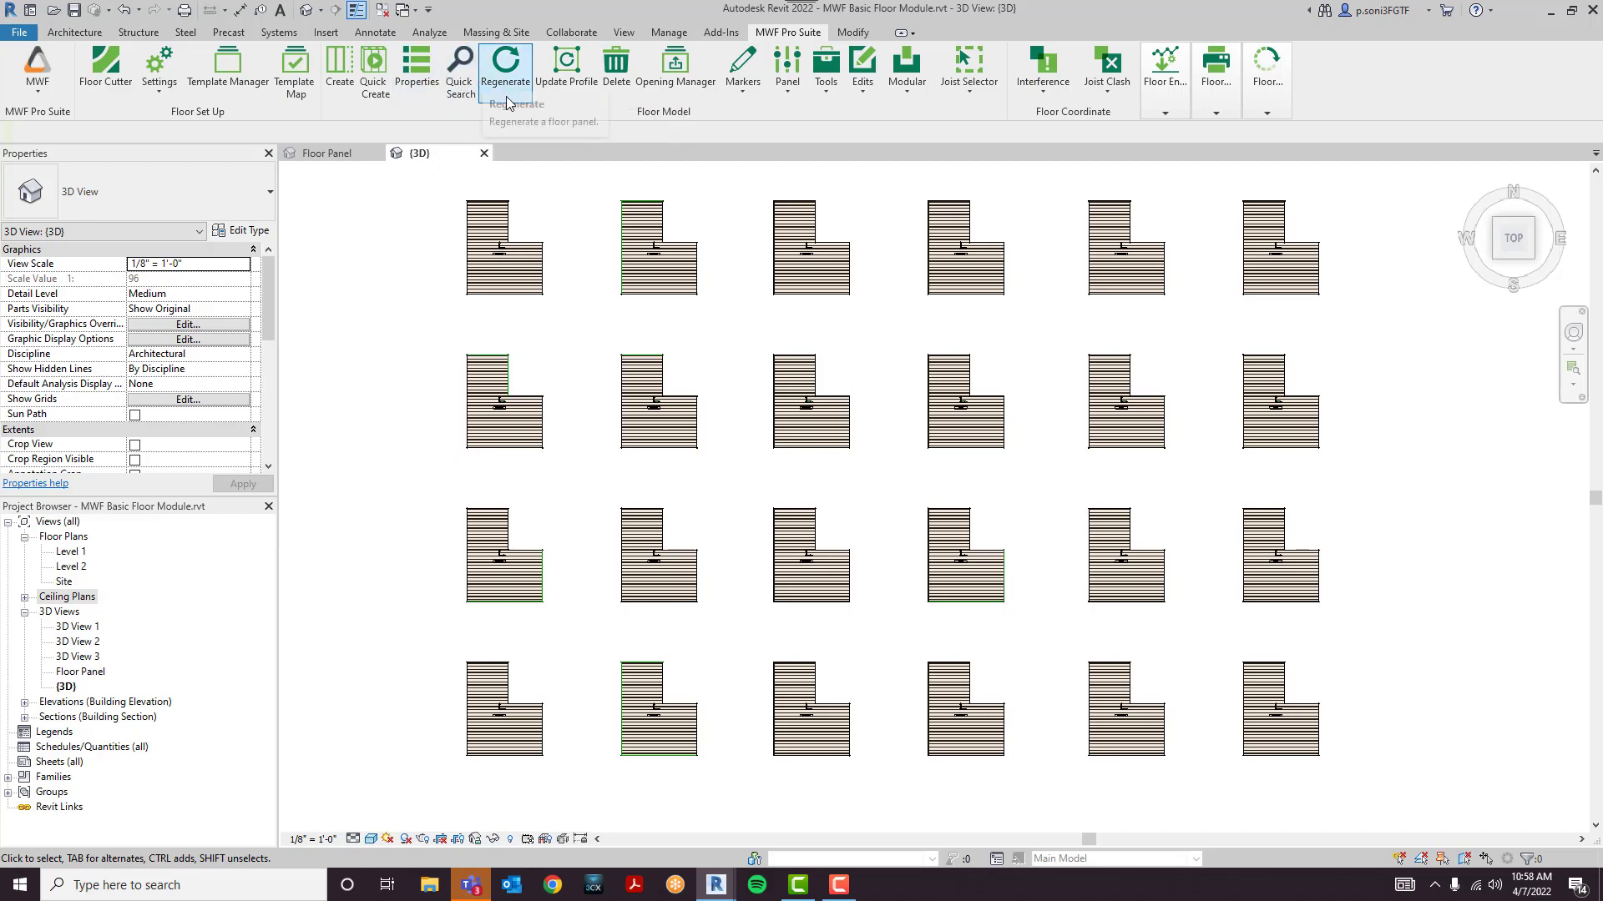
left_click(458, 87)
left_click_drag(232, 127, 609, 149)
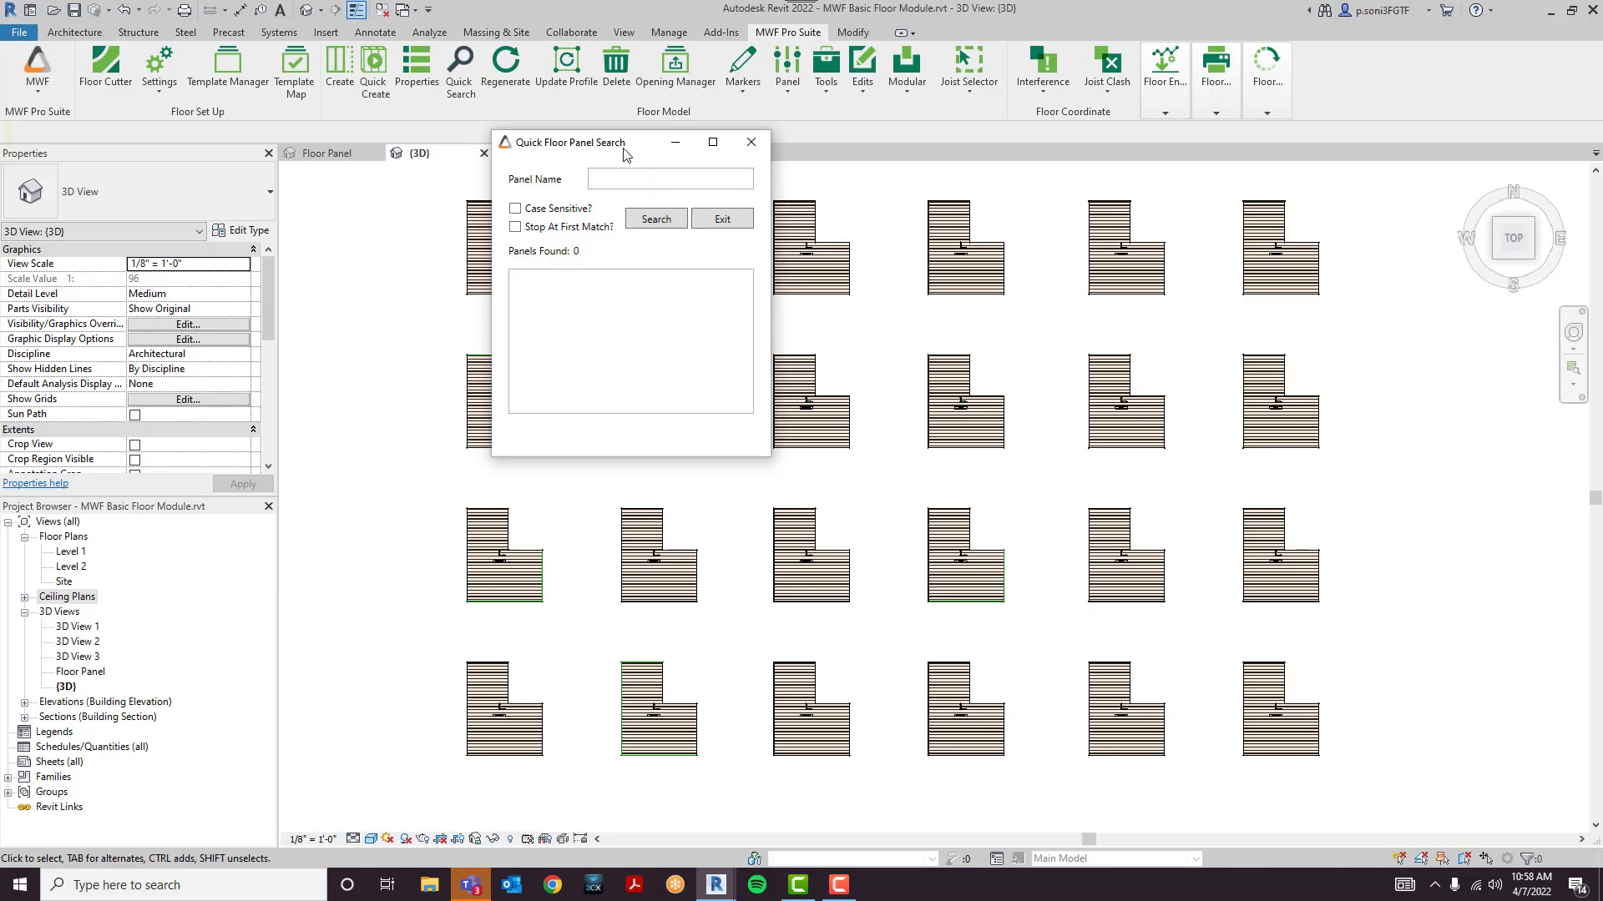
left_click_drag(625, 146, 528, 208)
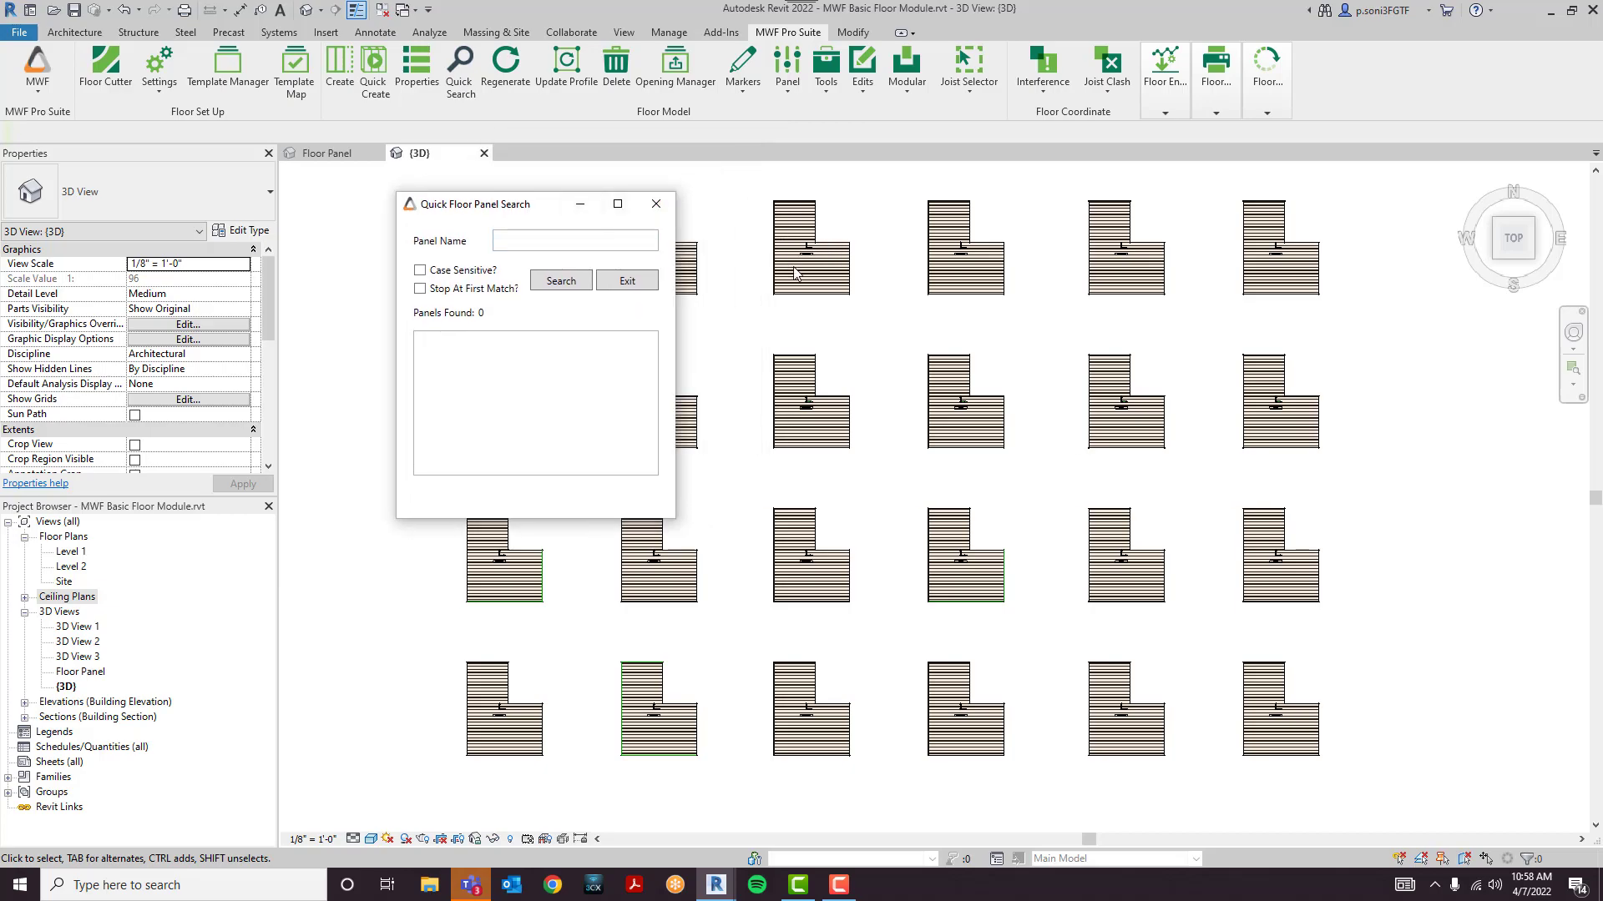
left_click(656, 203)
- Examine the name tags on individual floor panels, then return to the overview of the whole panel grid
scroll(482, 247, "up", 4)
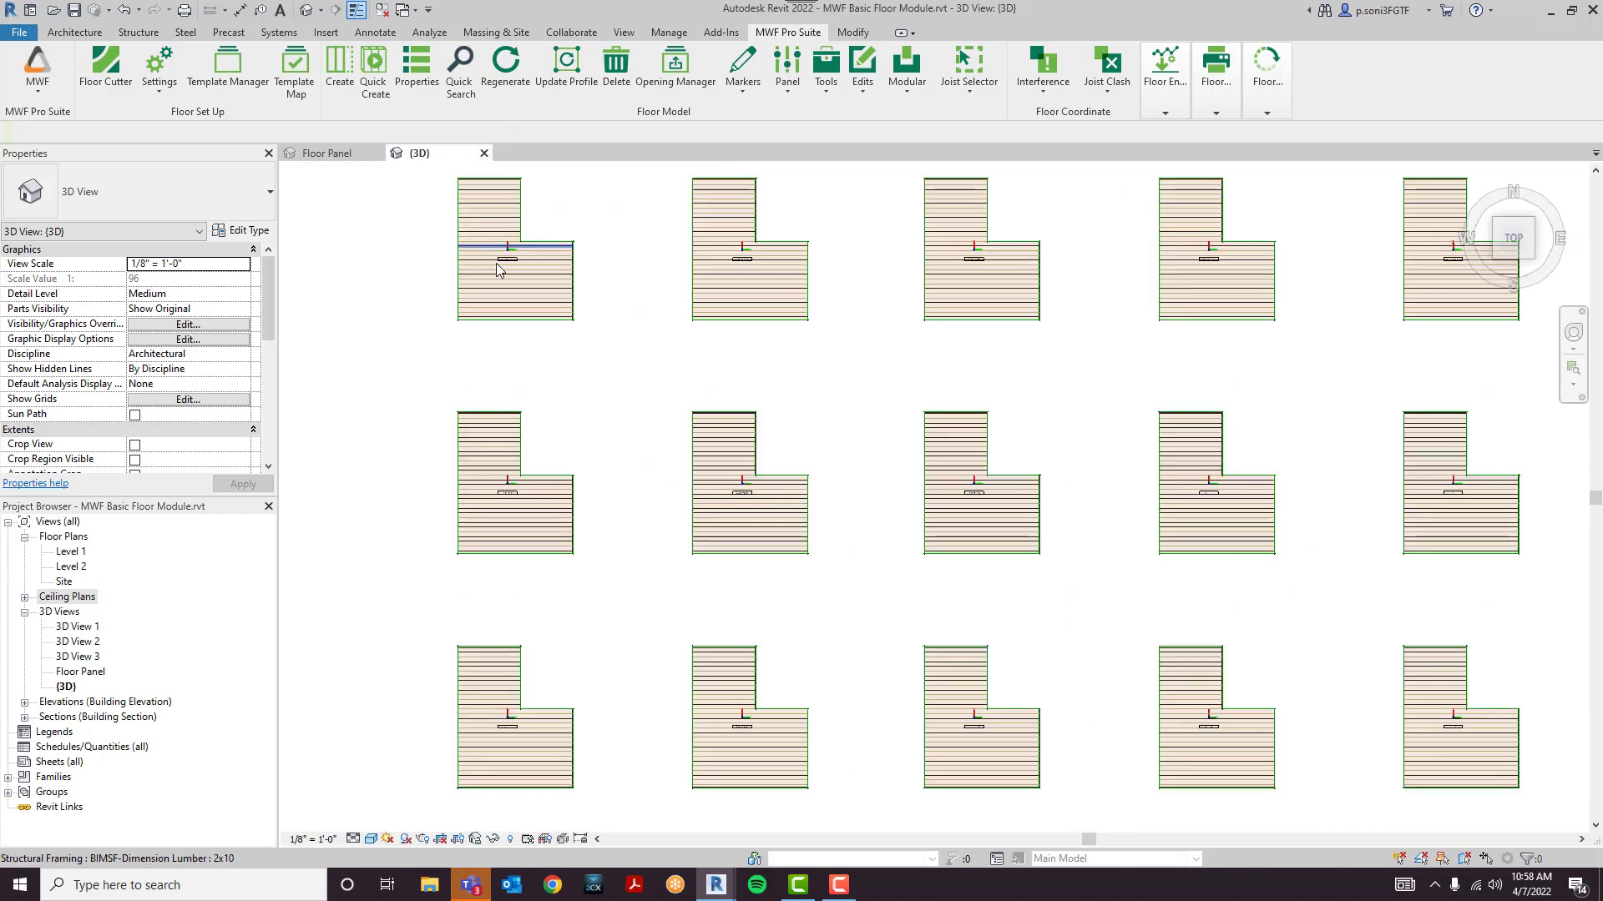
scroll(482, 247, "up", 5)
scroll(816, 294, "down", 3)
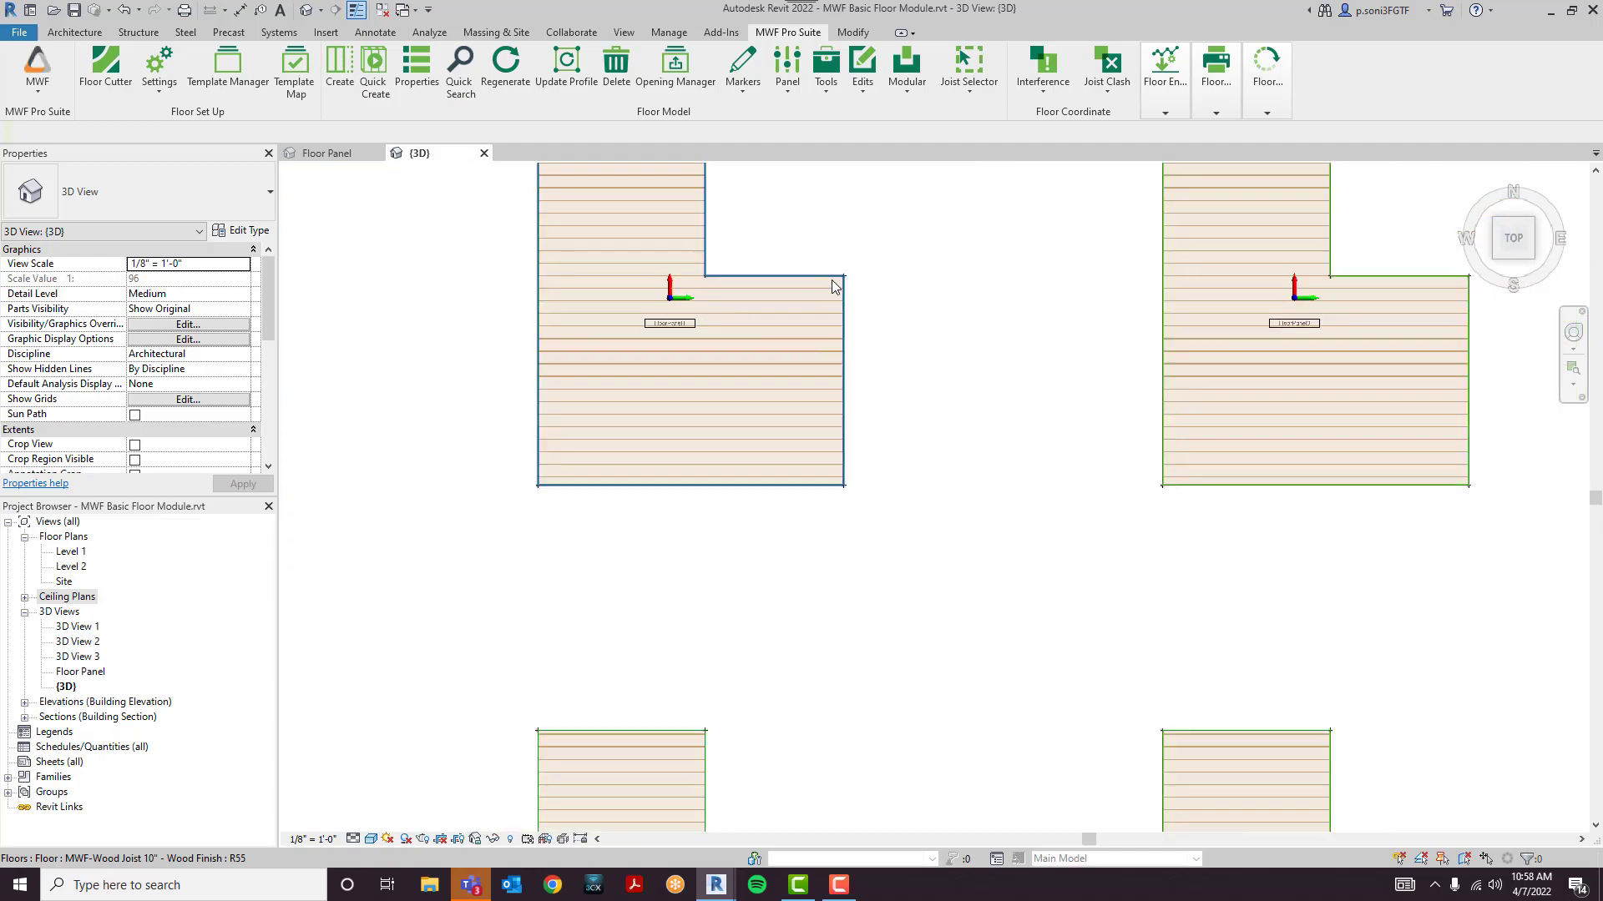
scroll(743, 384, "up", 5)
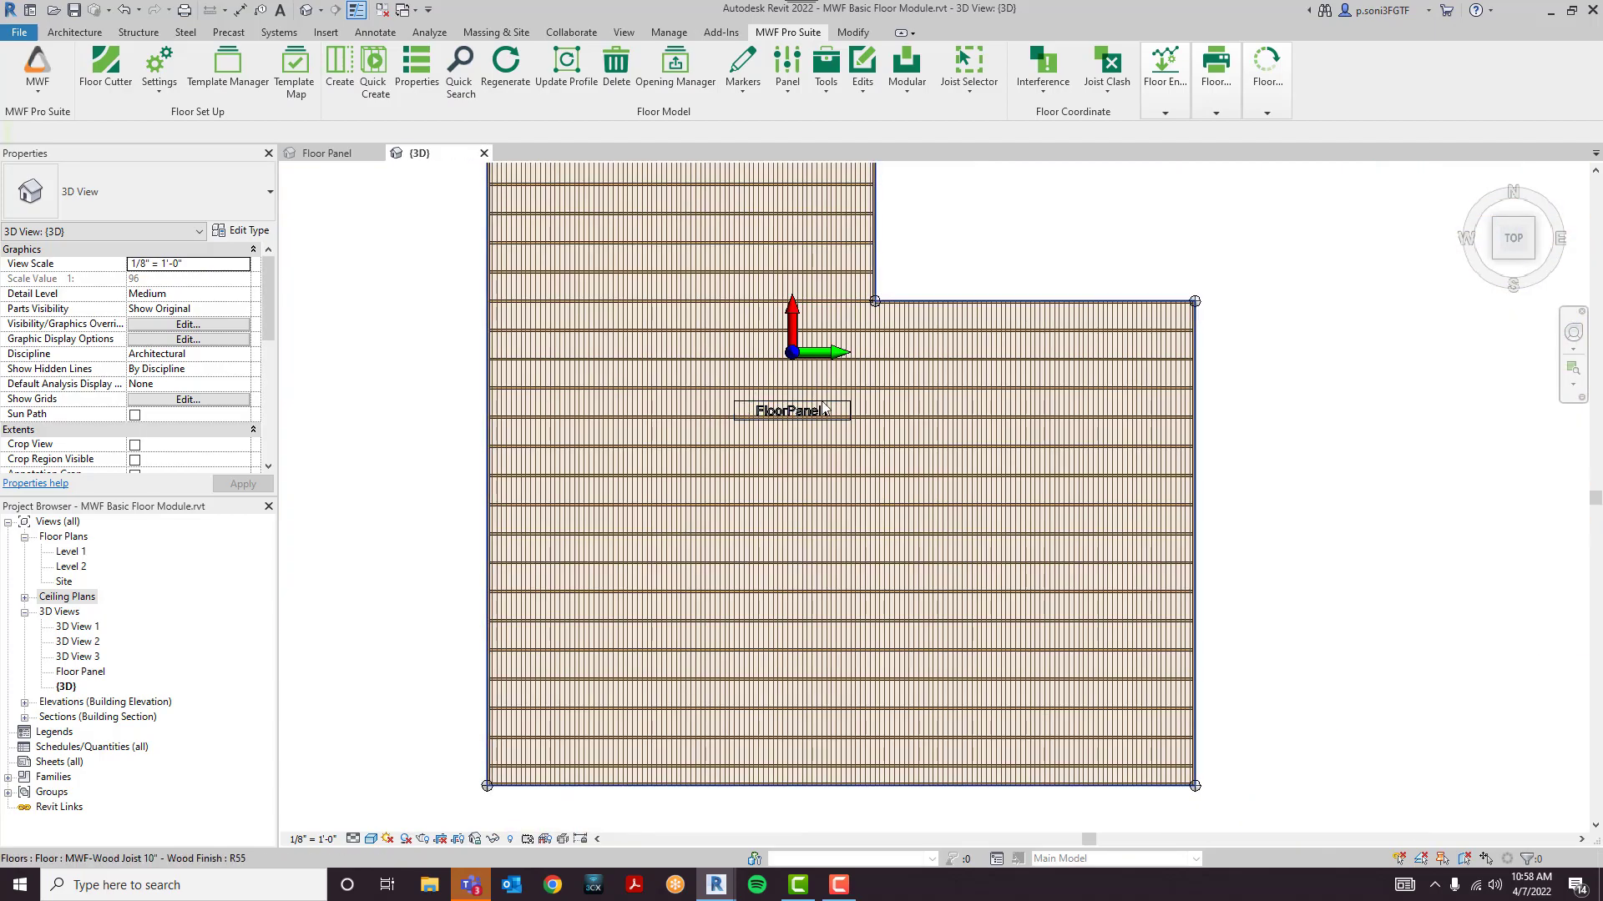
scroll(770, 409, "up", 4)
scroll(823, 412, "down", 3)
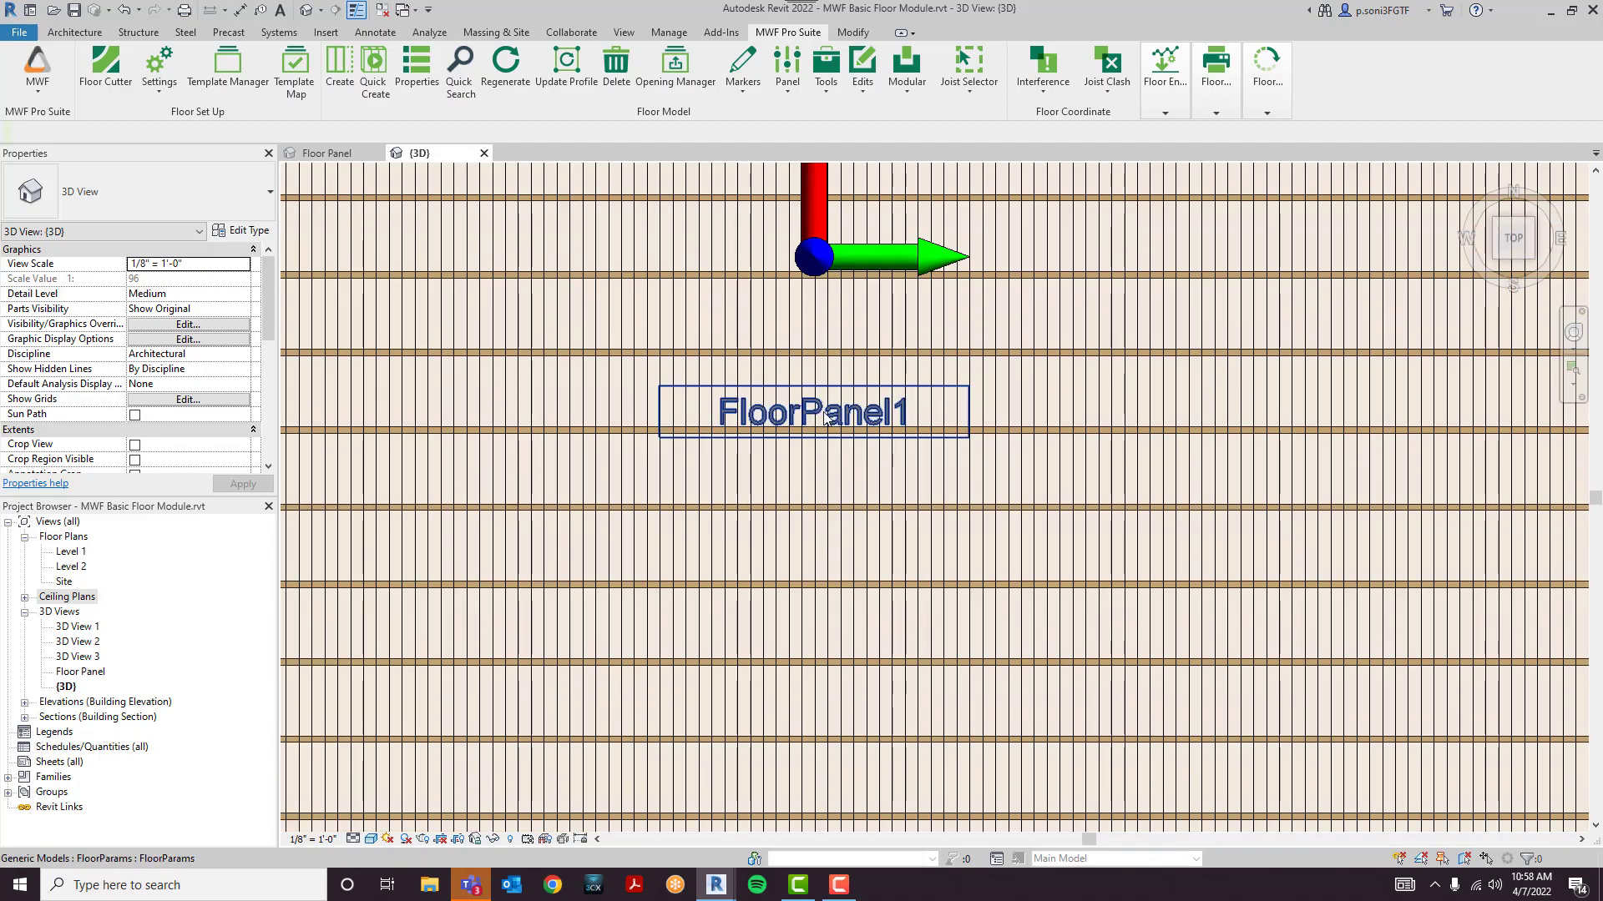
scroll(823, 412, "down", 6)
scroll(905, 497, "up", 5)
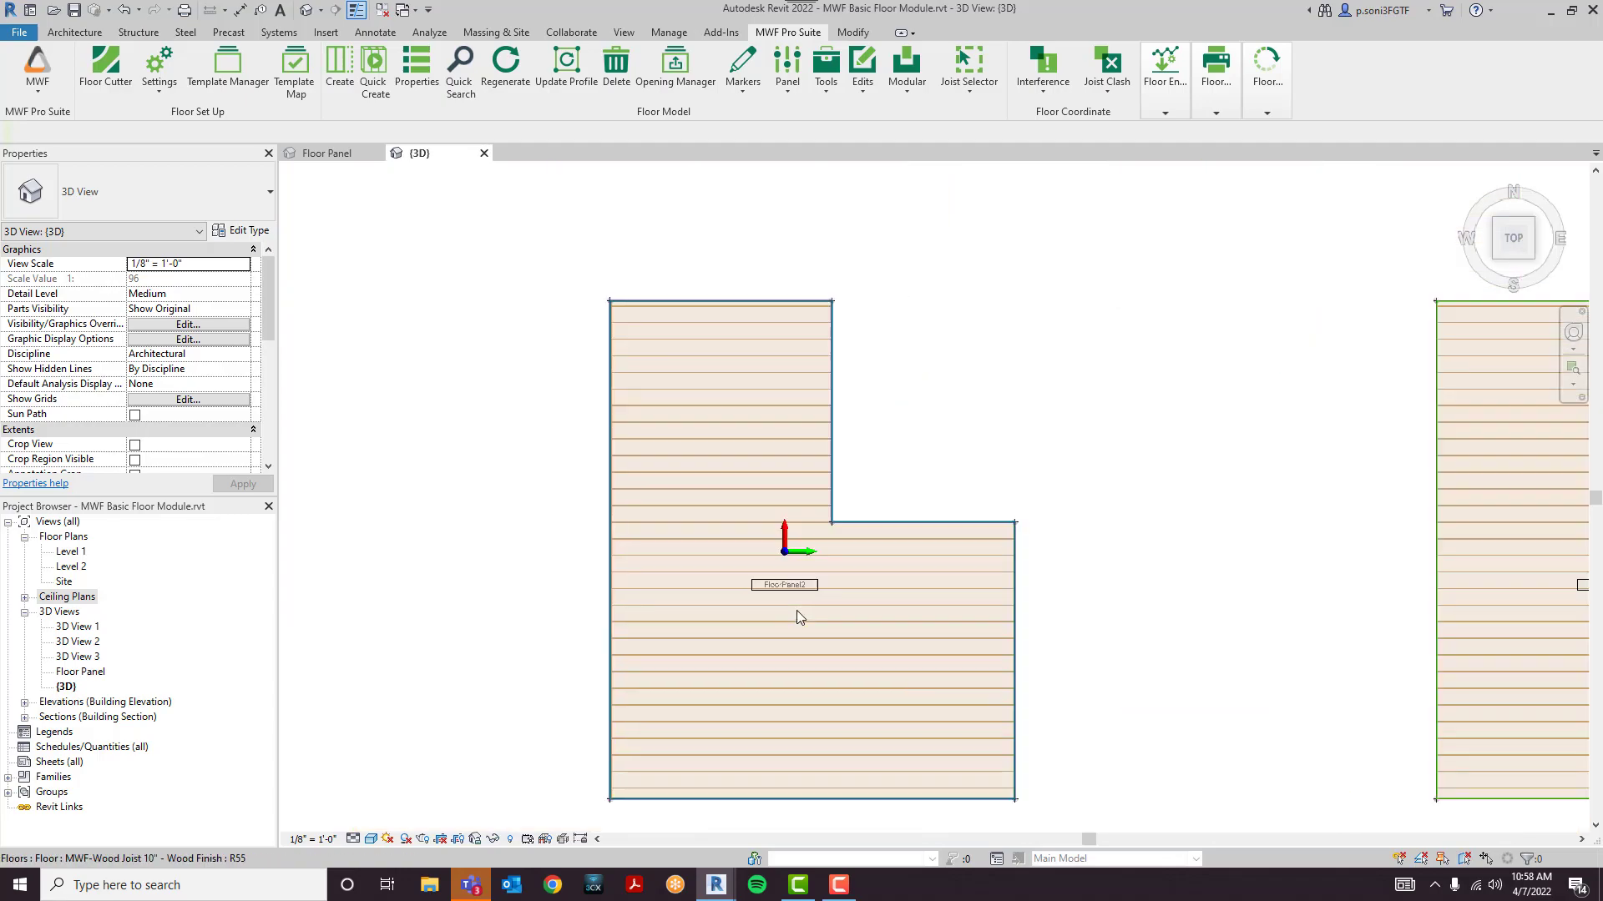
scroll(753, 576, "down", 6)
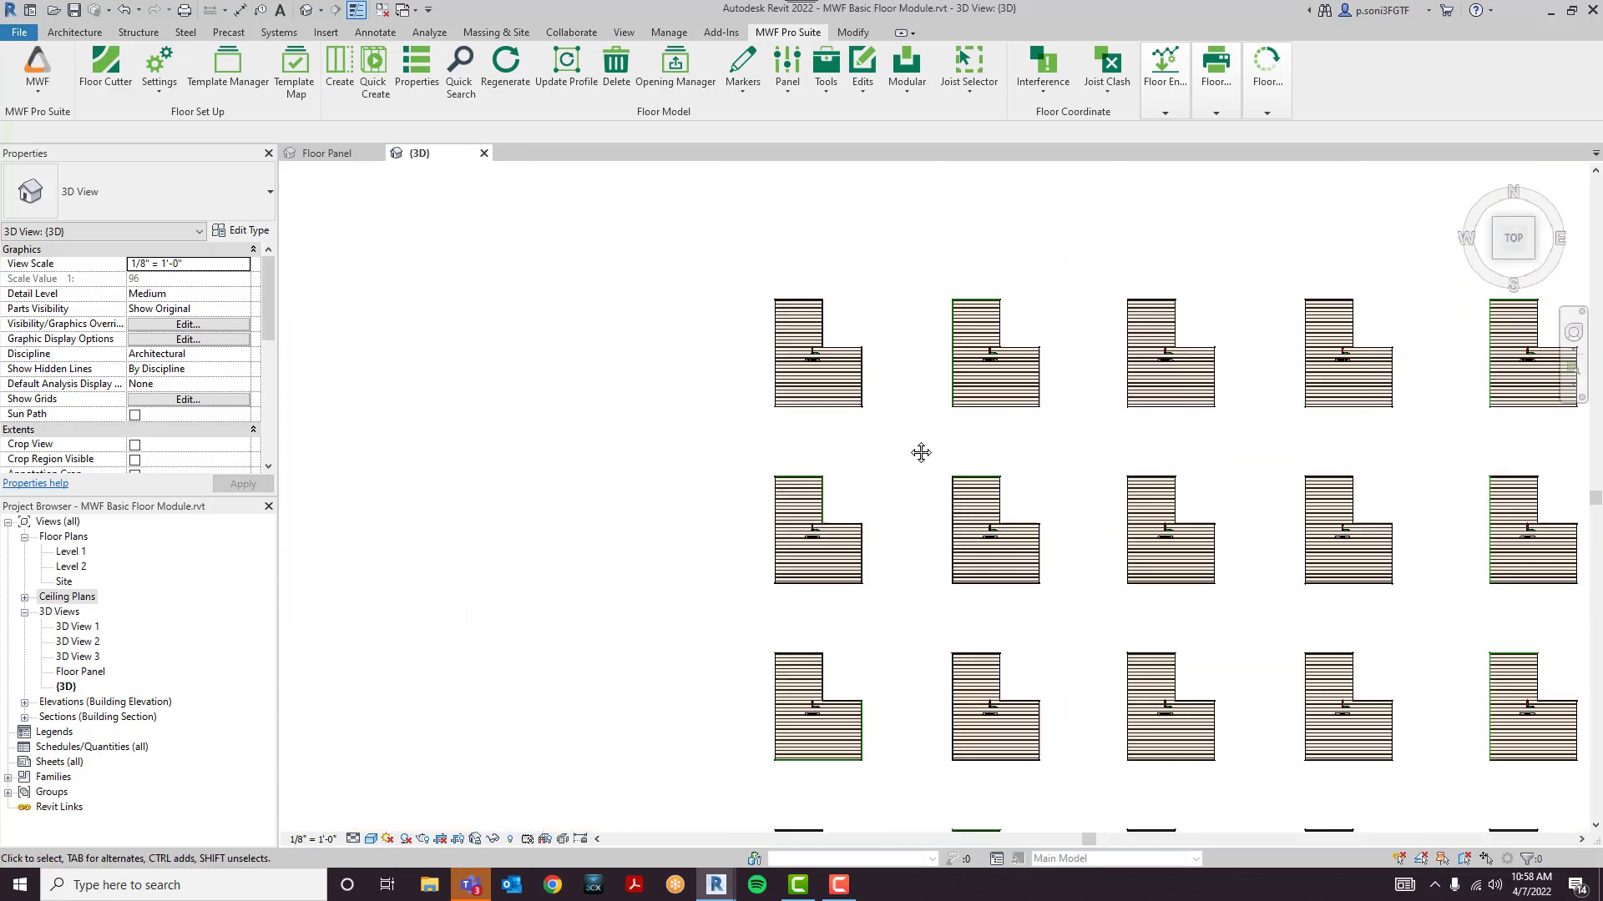
middle_click_drag(1044, 454, 605, 360)
scroll(635, 365, "down", 1)
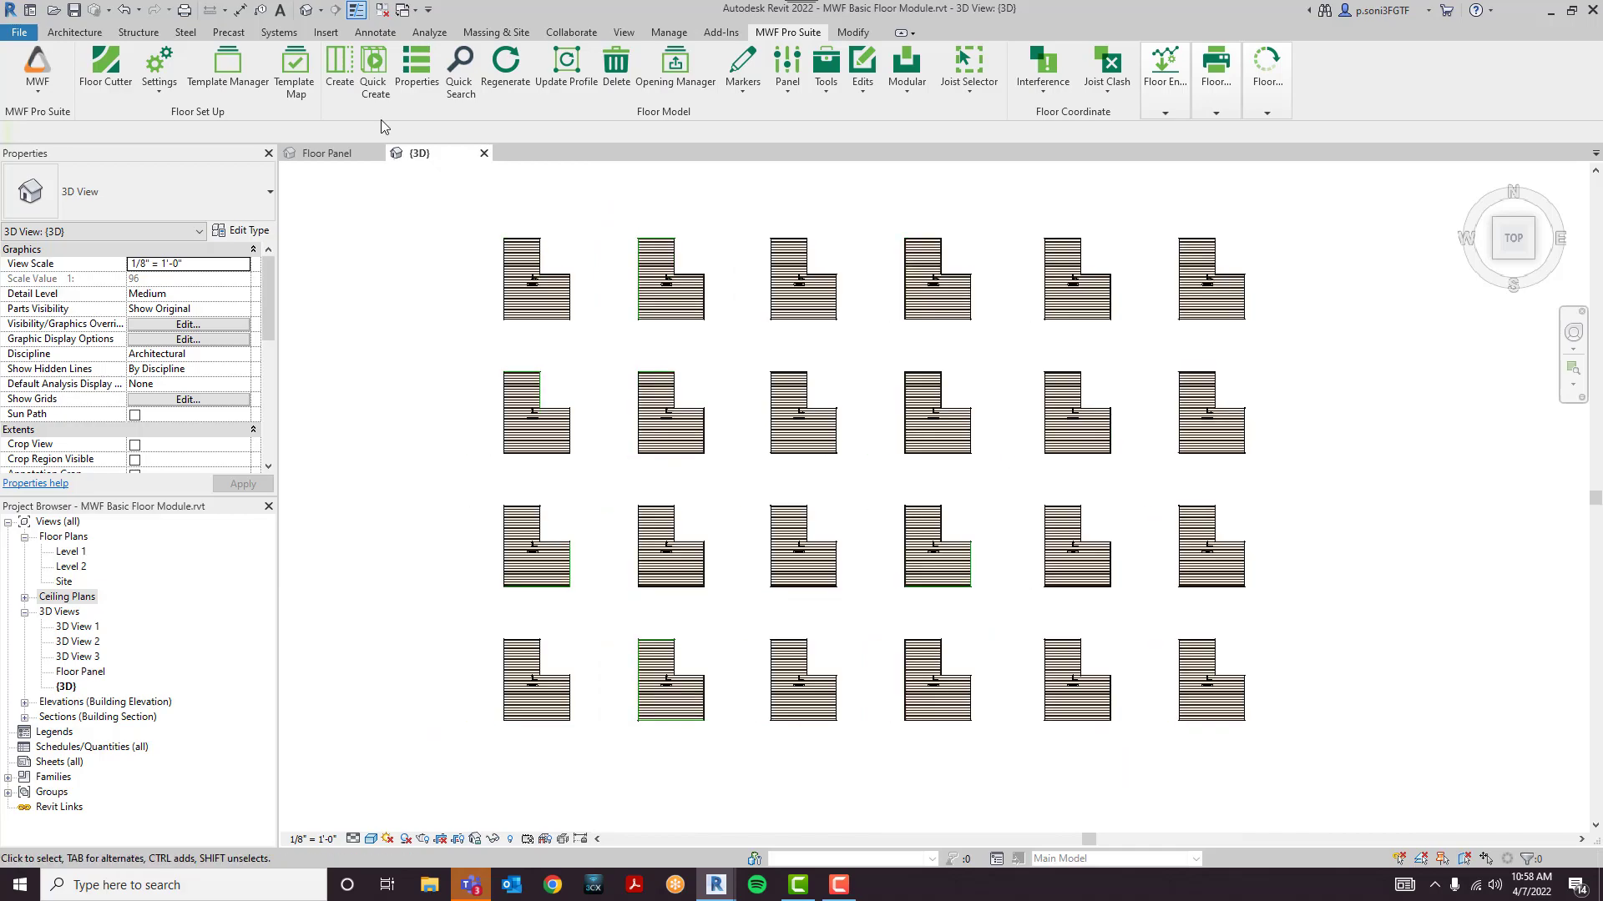
- Run a quick floor panel search for panel names containing "1"
left_click(462, 83)
left_click_drag(262, 159, 720, 173)
left_click(722, 199)
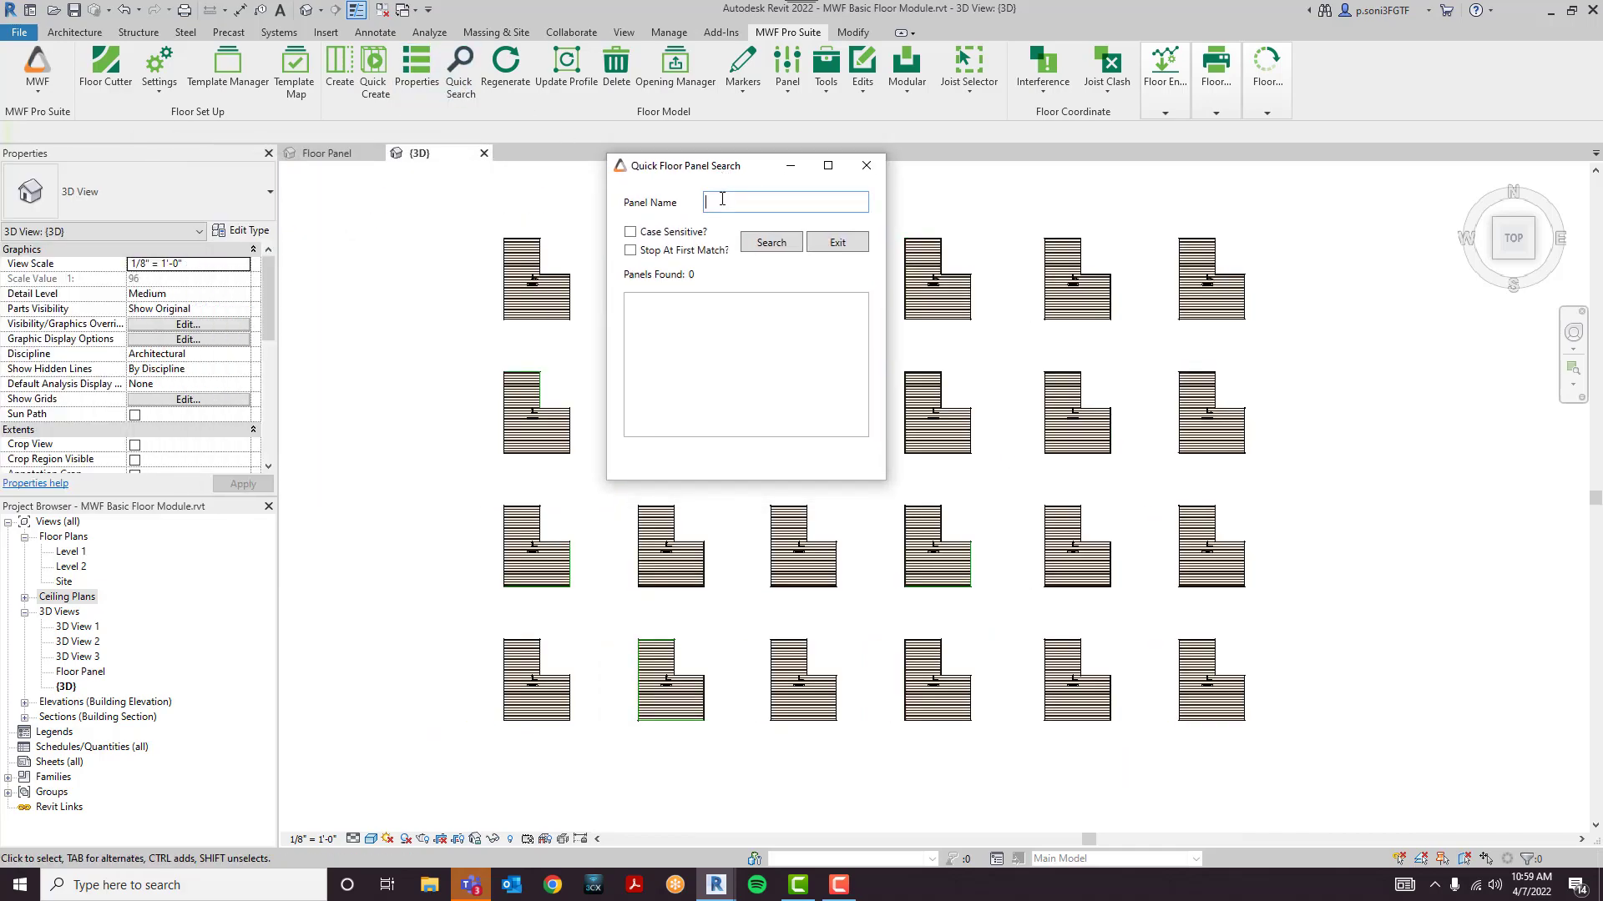
left_click(774, 243)
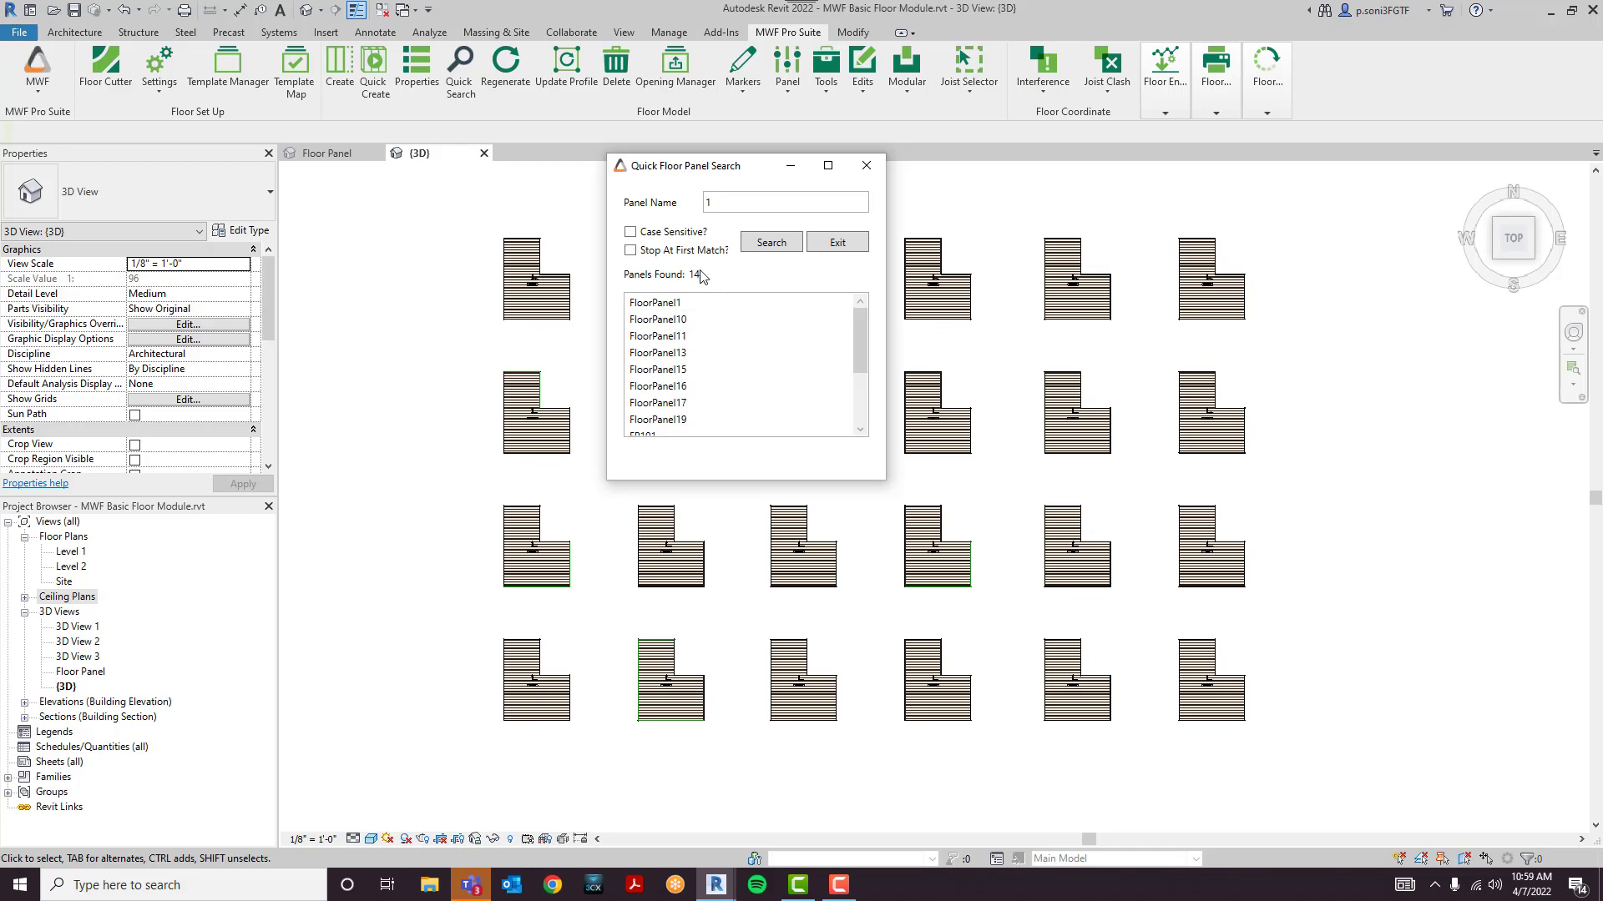
- Browse the list of matching panels and locate FloorPanel1 in the model to check its name tag
left_click_drag(674, 170, 774, 160)
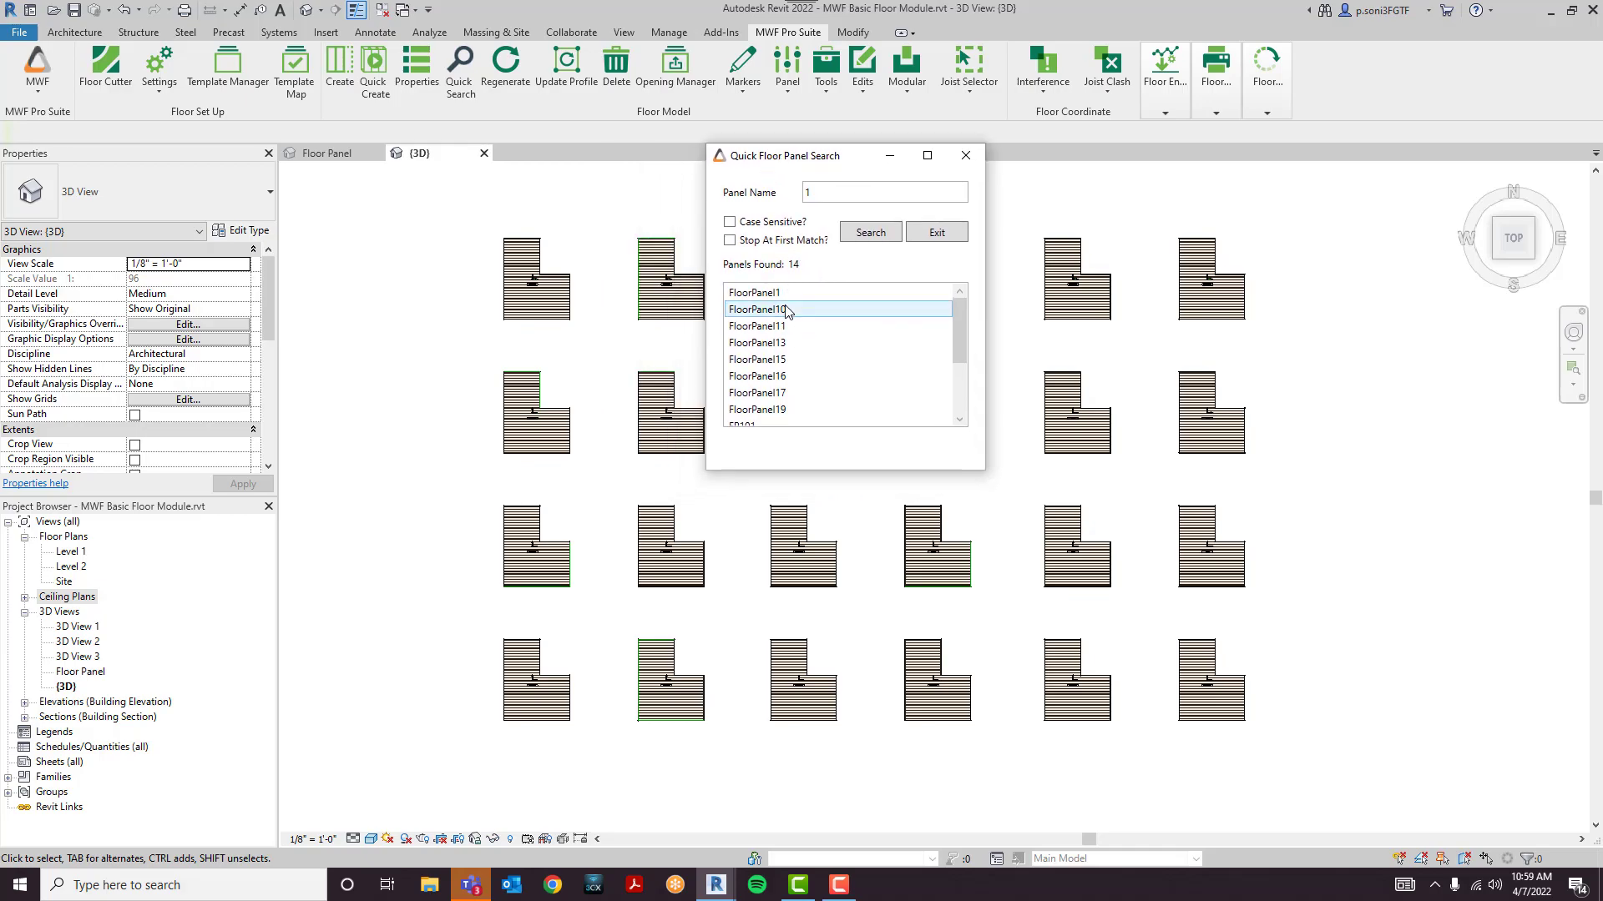
left_click(814, 342)
scroll(810, 350, "down", 2)
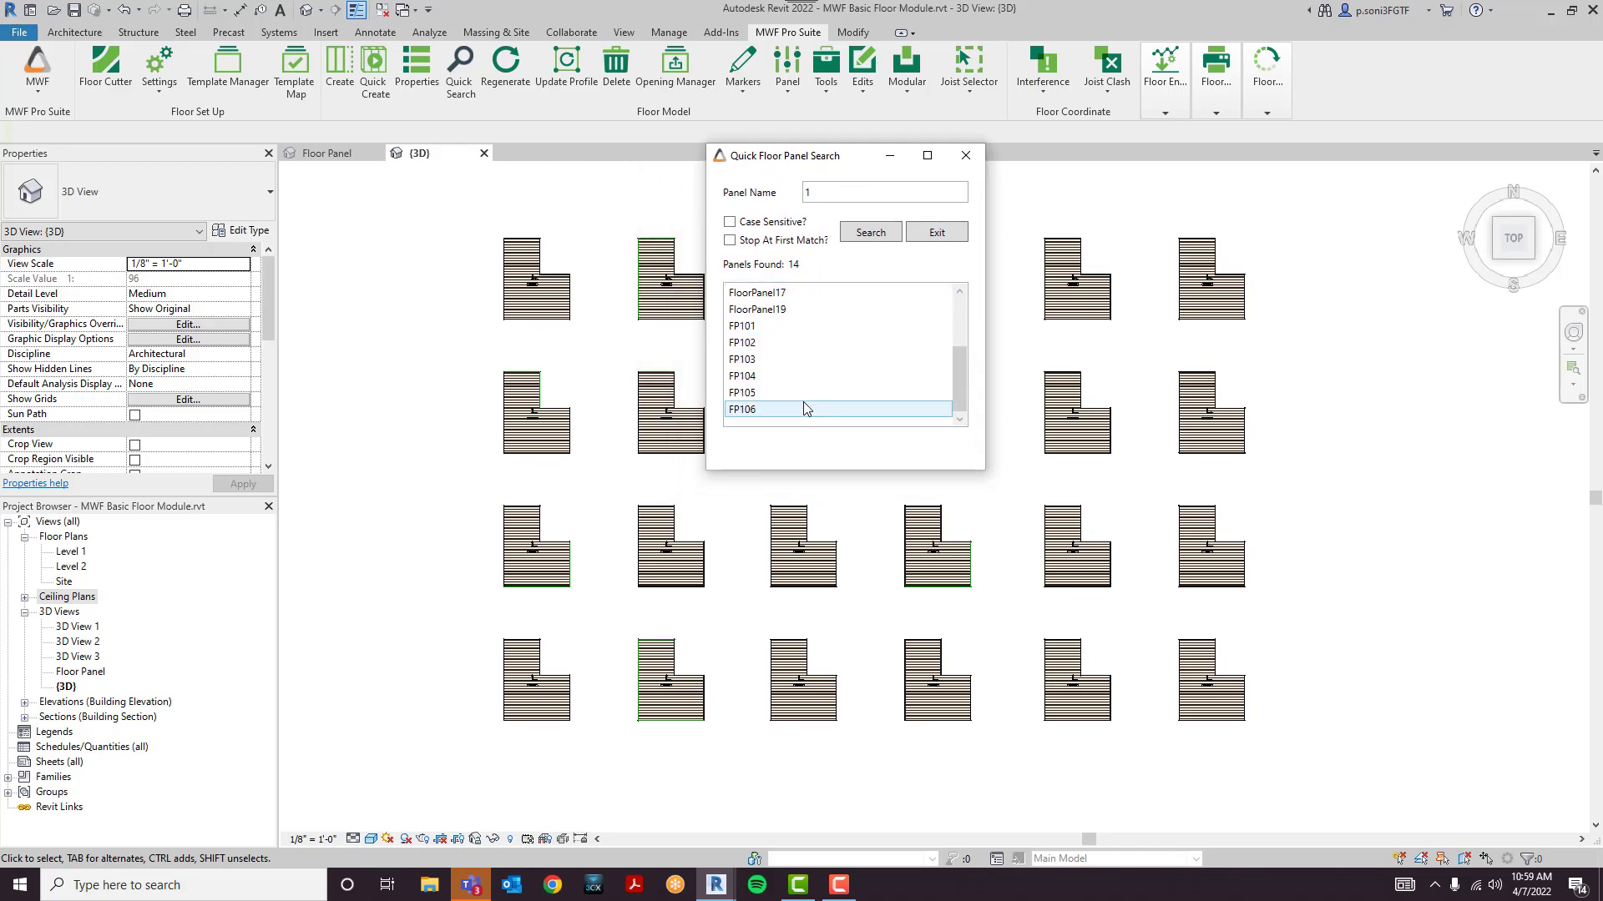
scroll(808, 404, "up", 2)
left_click(775, 326)
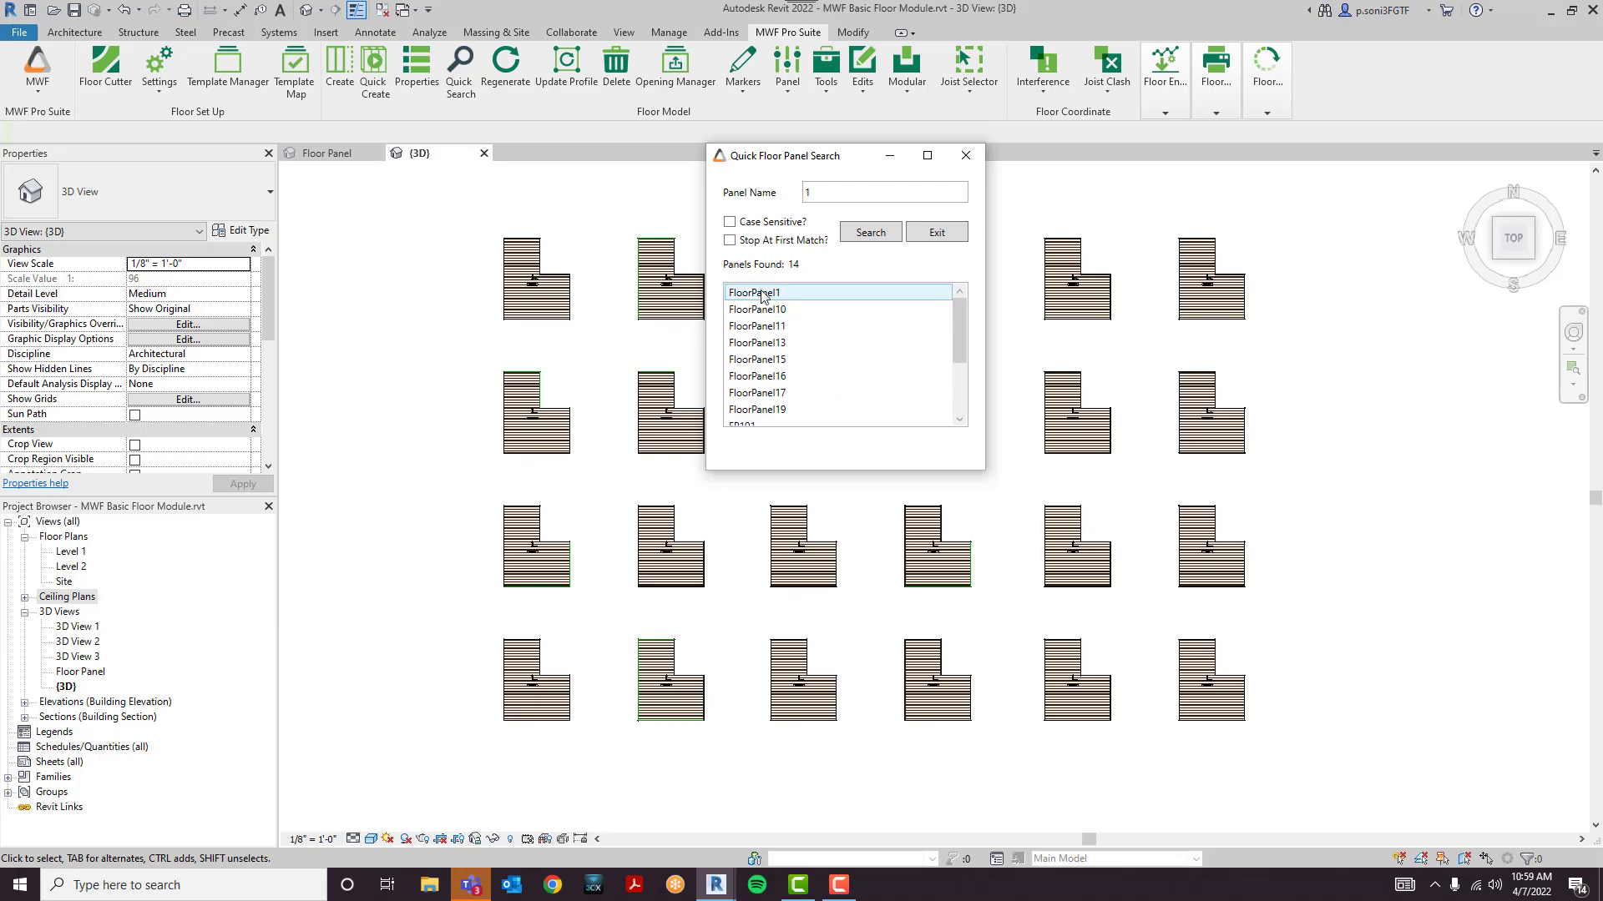
left_click(761, 294)
left_click_drag(782, 161, 393, 200)
scroll(926, 521, "up", 5)
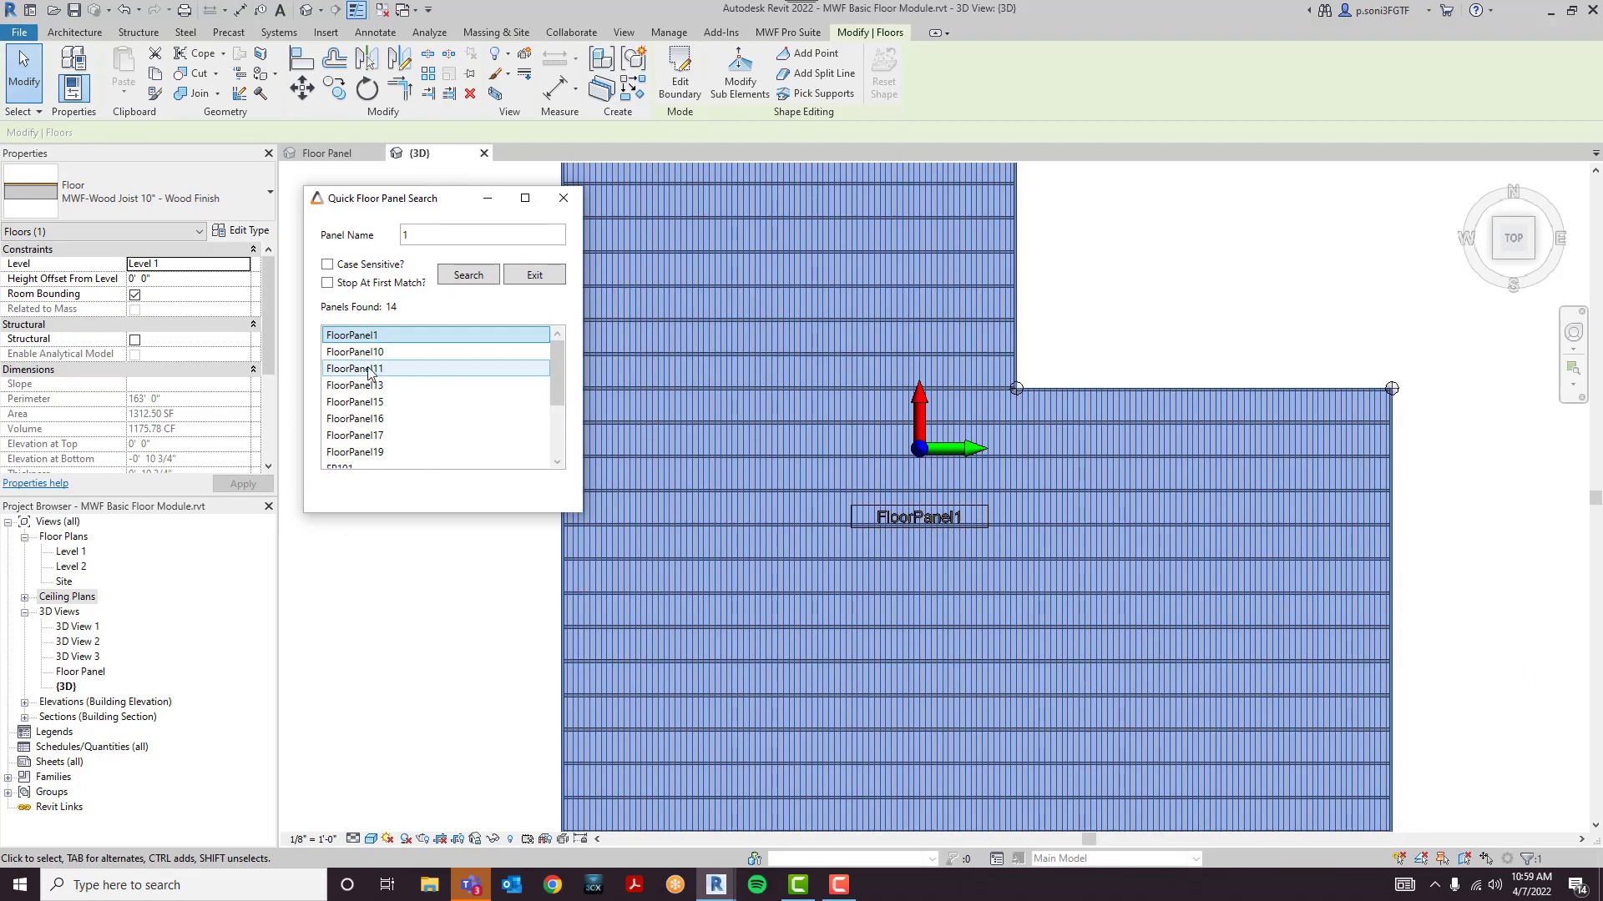
- Locate FloorPanel11 in the model from the search results and inspect its name tag
left_click(393, 373)
scroll(918, 526, "up", 5)
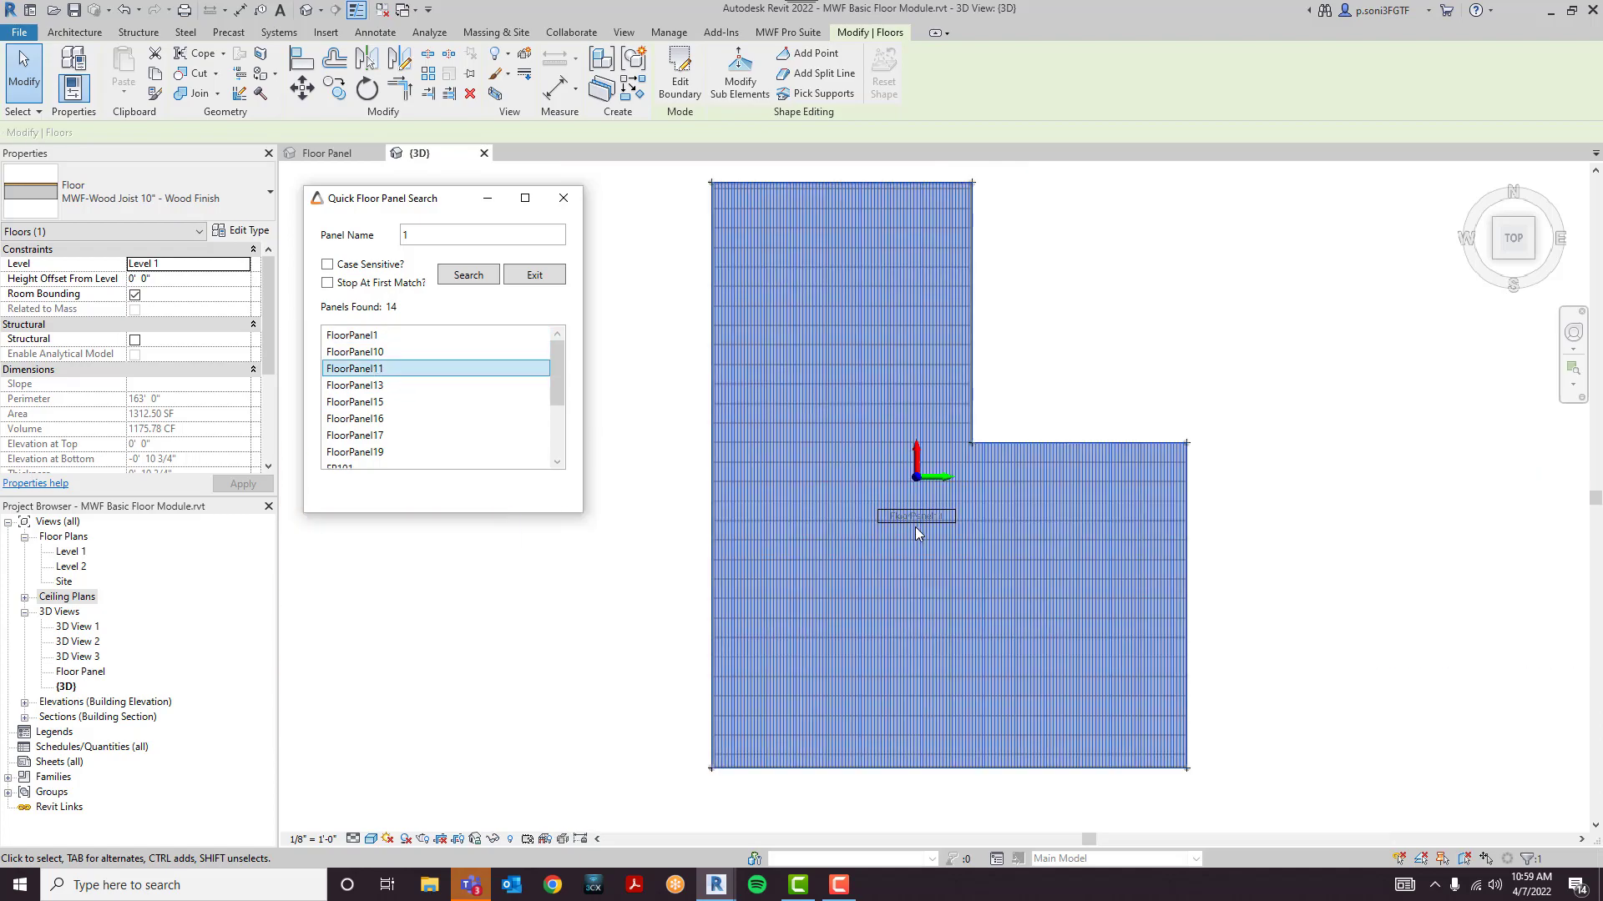
scroll(929, 514, "down", 5)
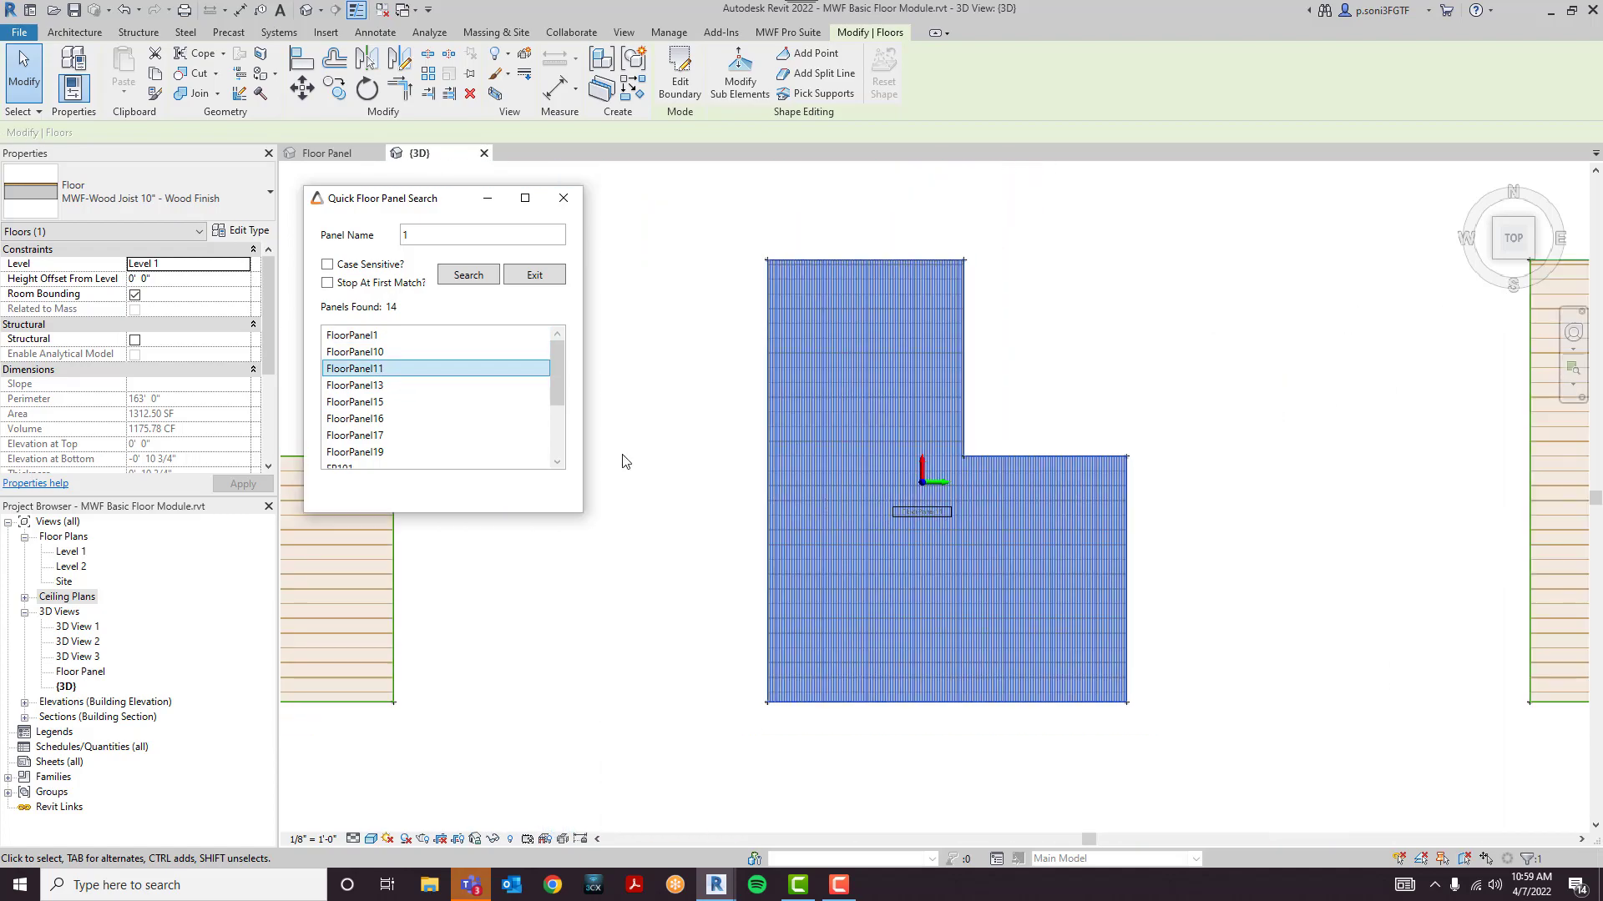
scroll(966, 413, "down", 1)
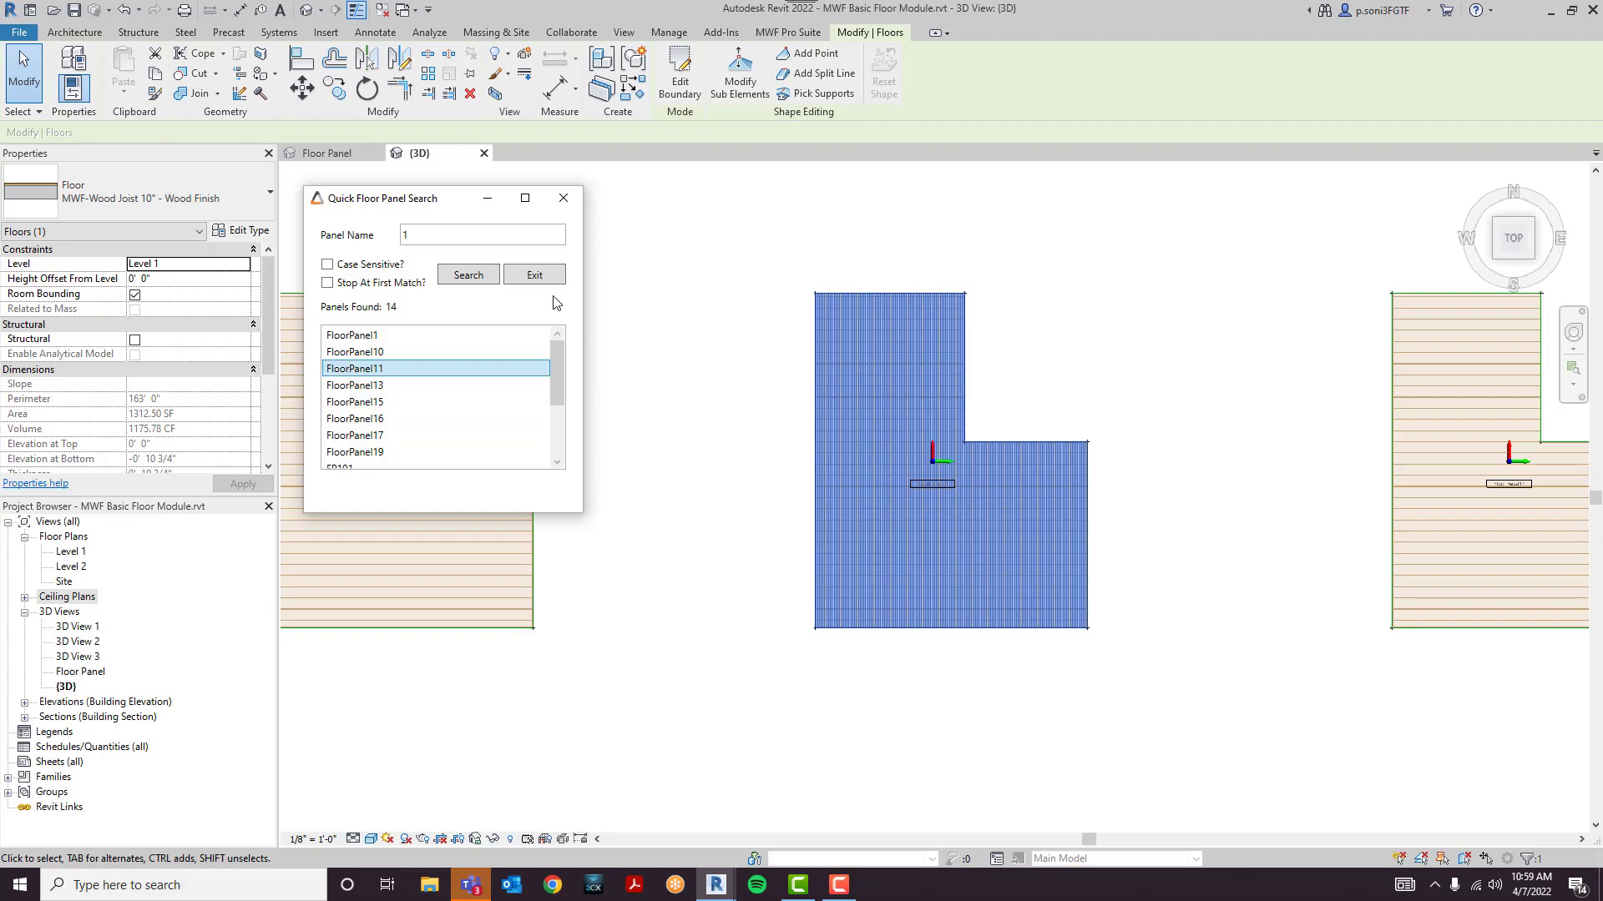
- Locate FloorPanel15 from the search results and check where it sits within the panel grid
left_click(417, 402)
scroll(921, 530, "up", 2)
scroll(922, 525, "down", 4)
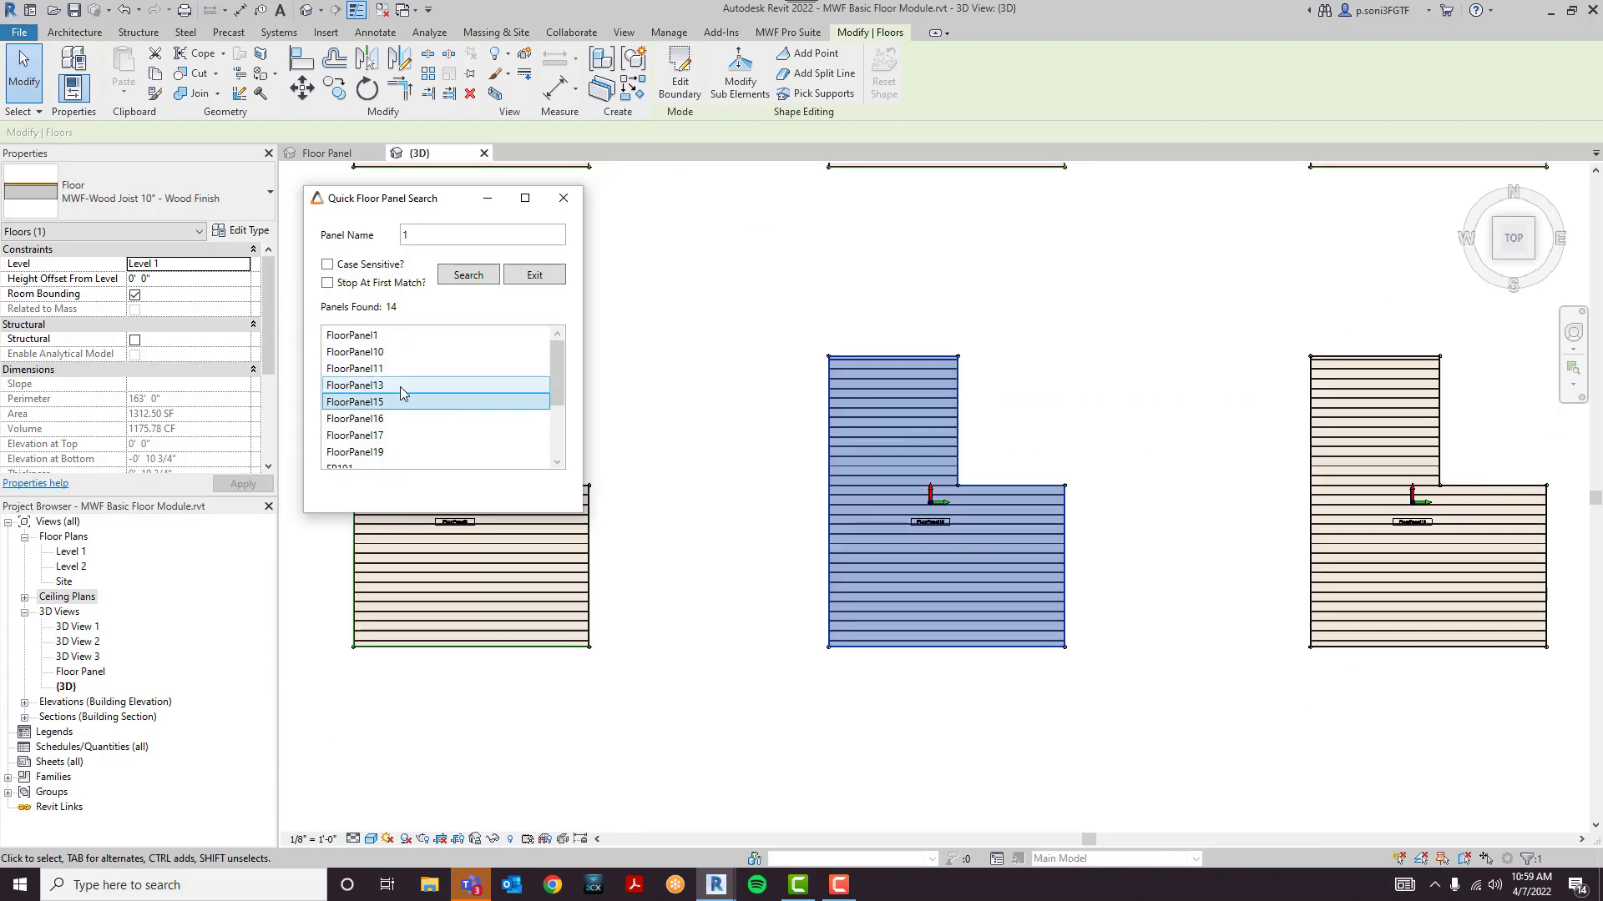
scroll(409, 392, "down", 2)
left_click_drag(434, 205, 278, 302)
scroll(518, 393, "up", 3)
left_click(501, 433)
scroll(735, 371, "down", 4)
middle_click_drag(733, 334, 756, 402)
scroll(756, 402, "down", 2)
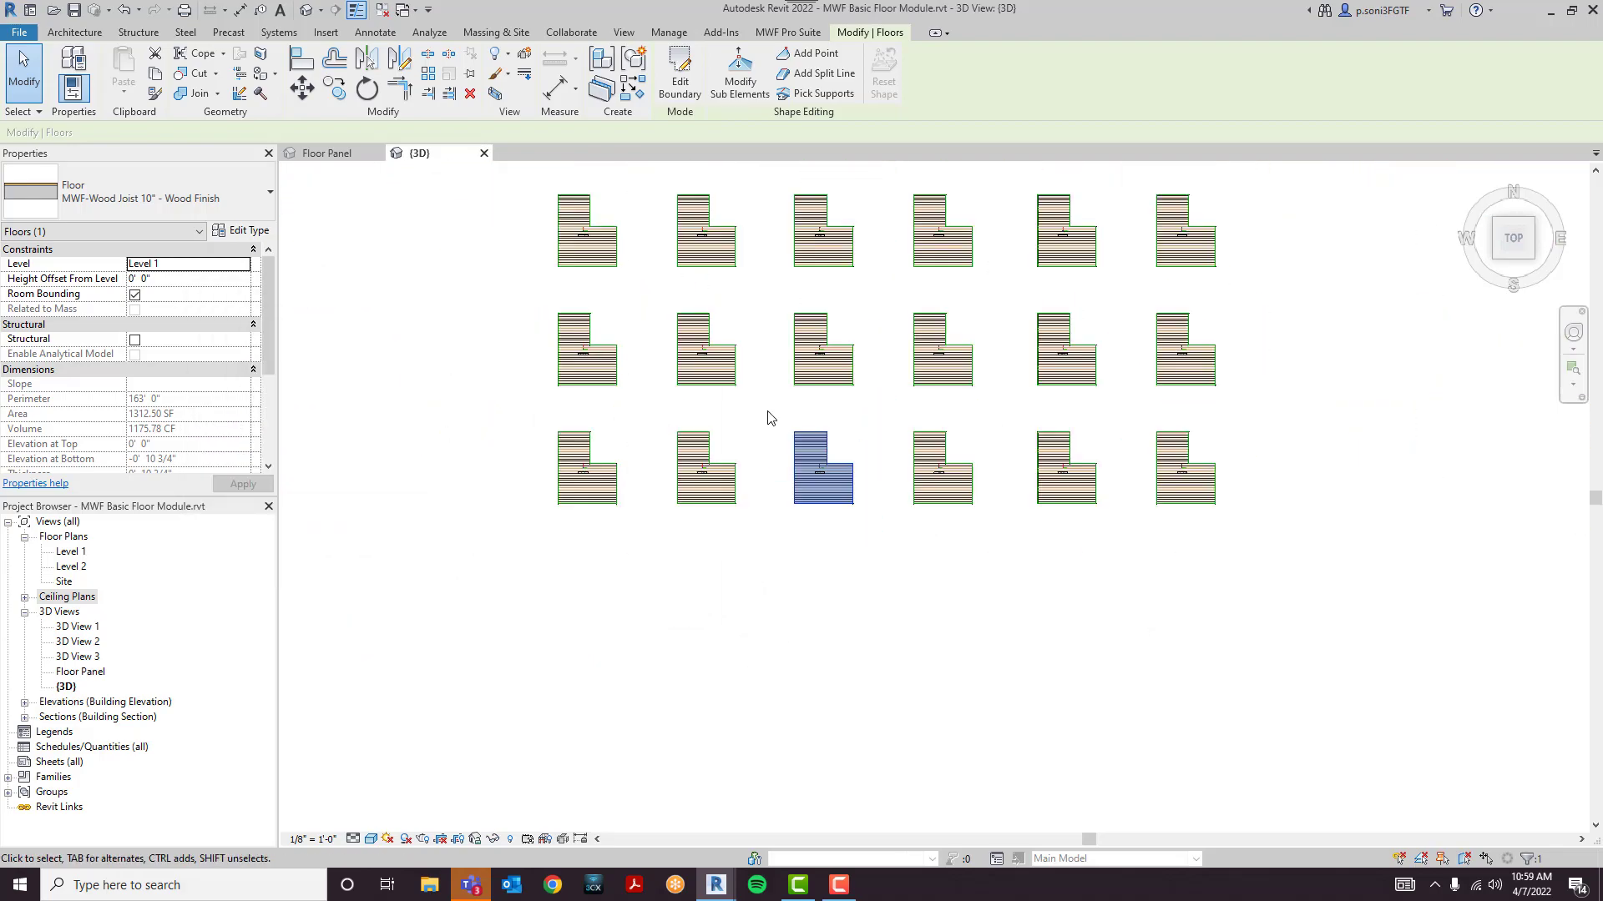
left_click(808, 35)
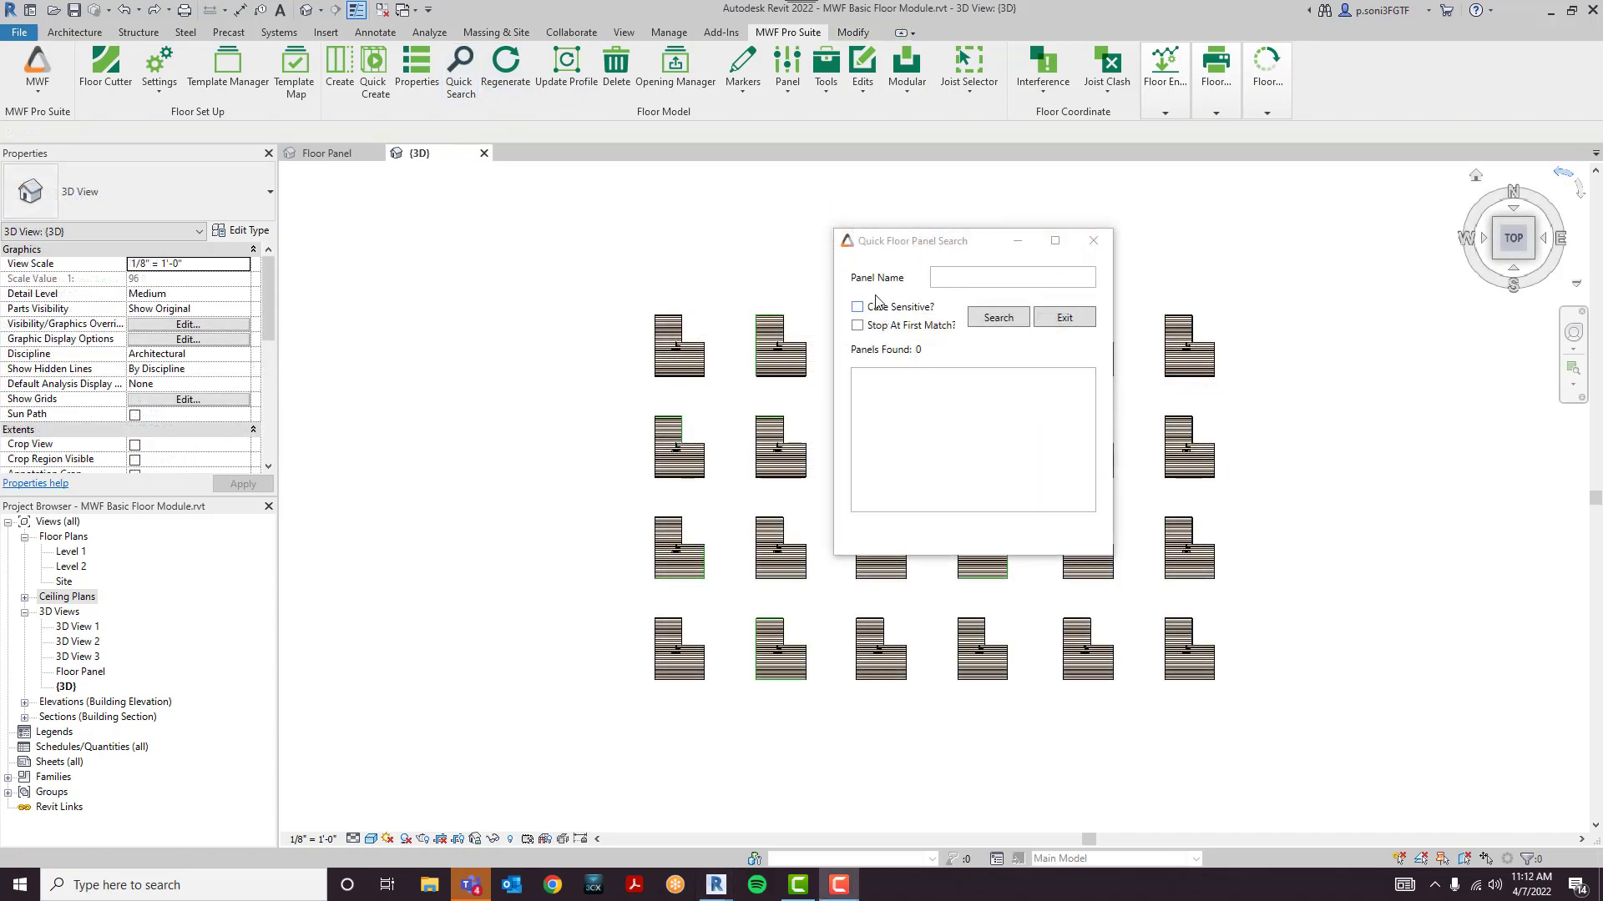
left_click_drag(923, 244, 857, 258)
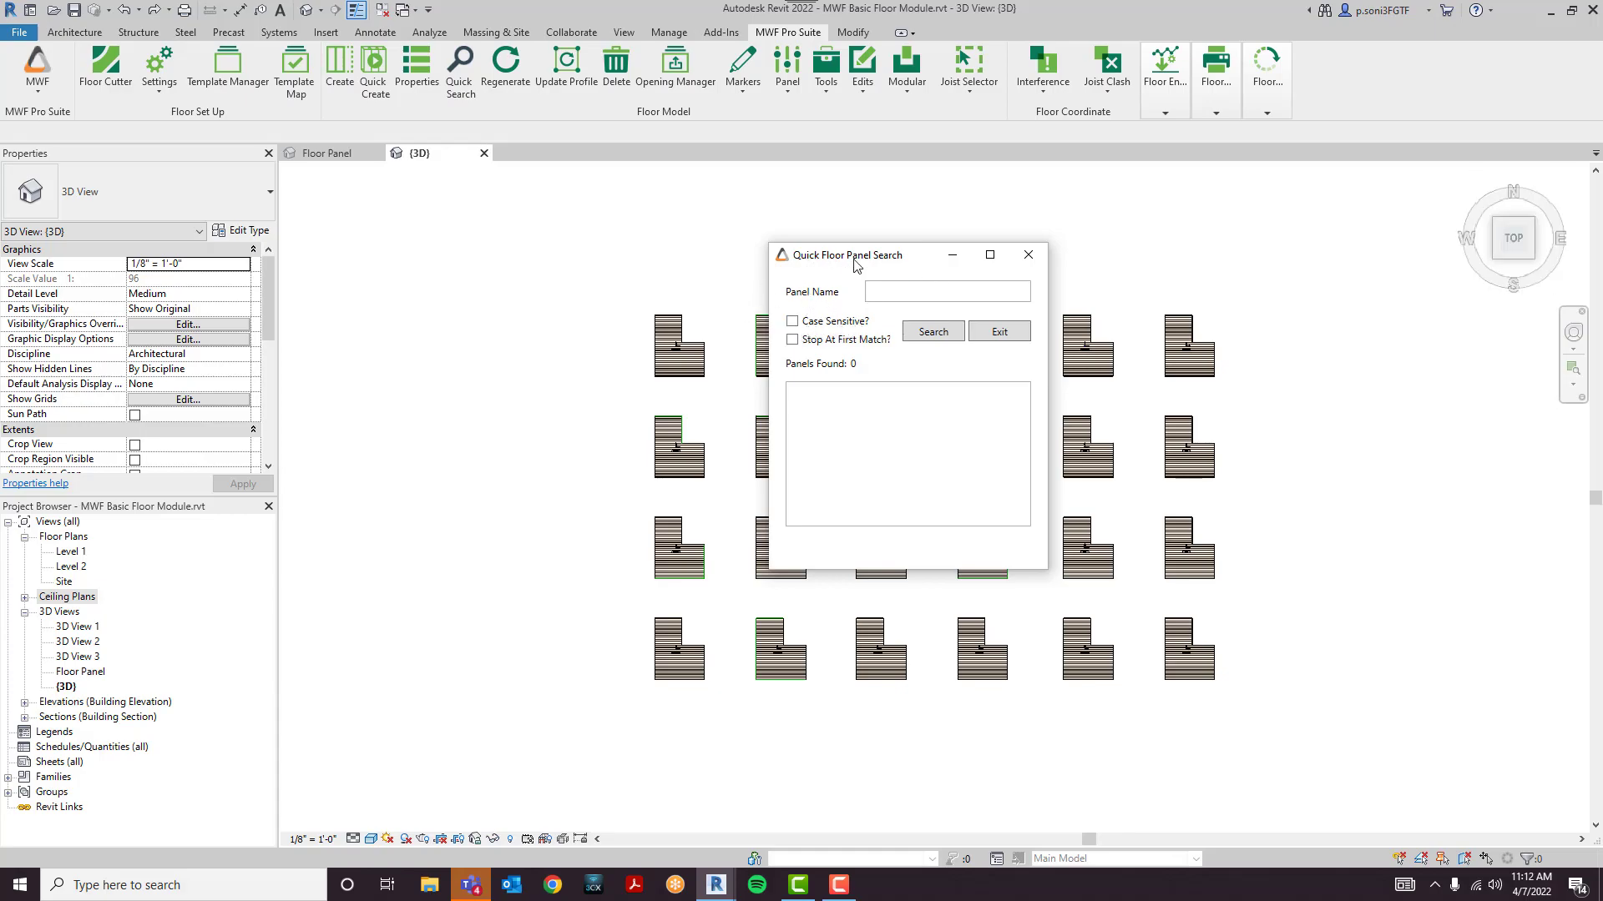
left_click(1026, 256)
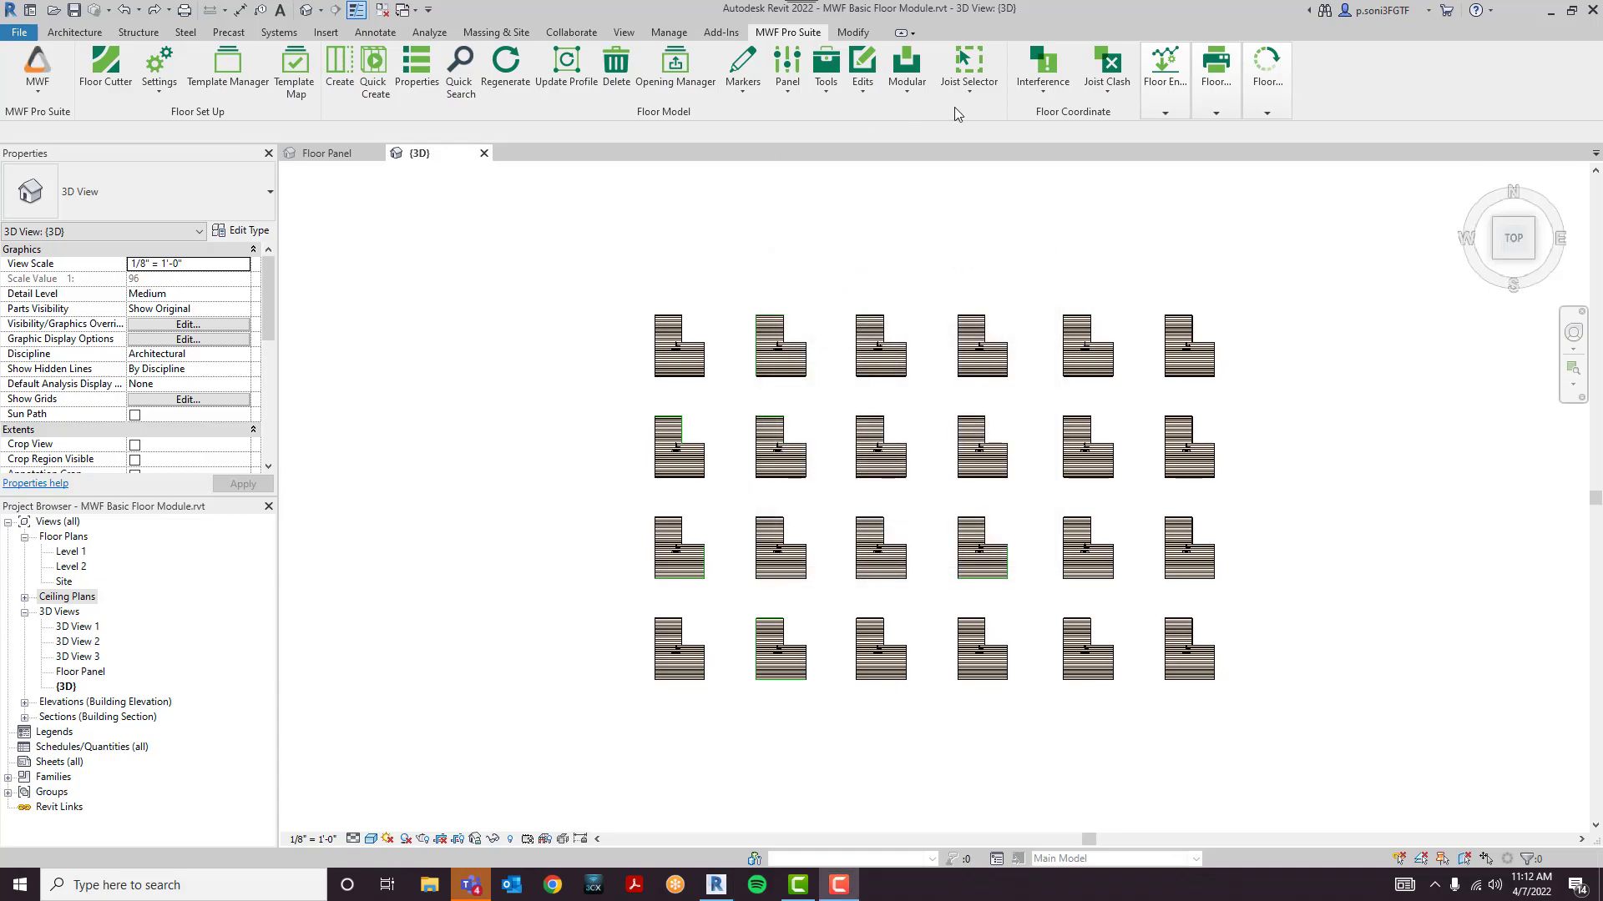
- Start renumbering panels by selection with the alternate name SS and start number 201
left_click(868, 96)
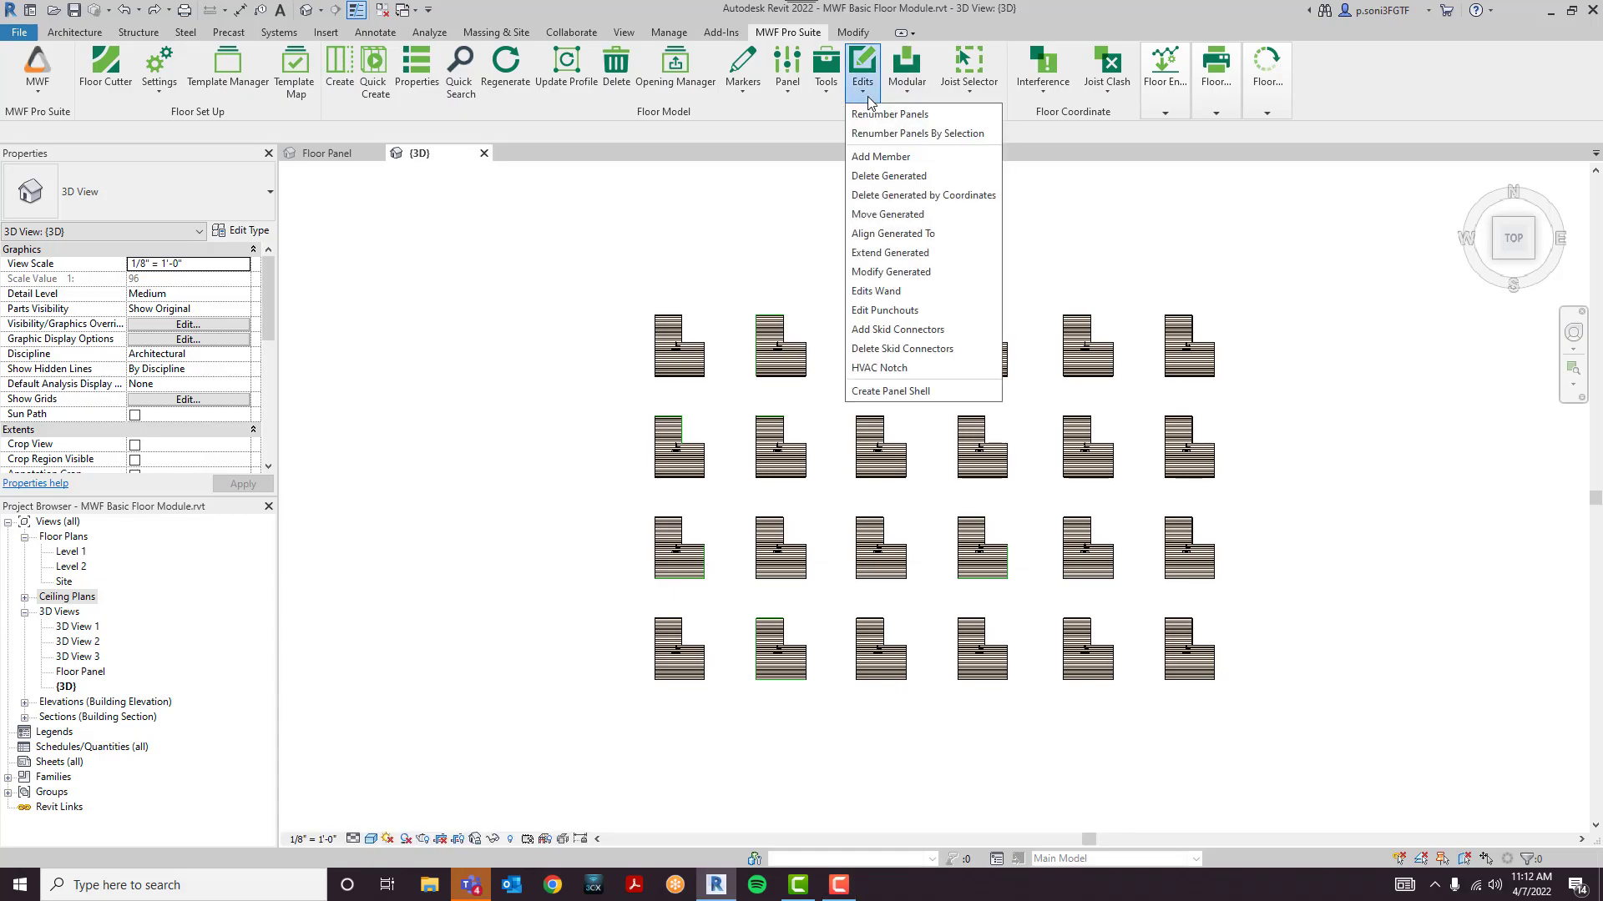
left_click(890, 139)
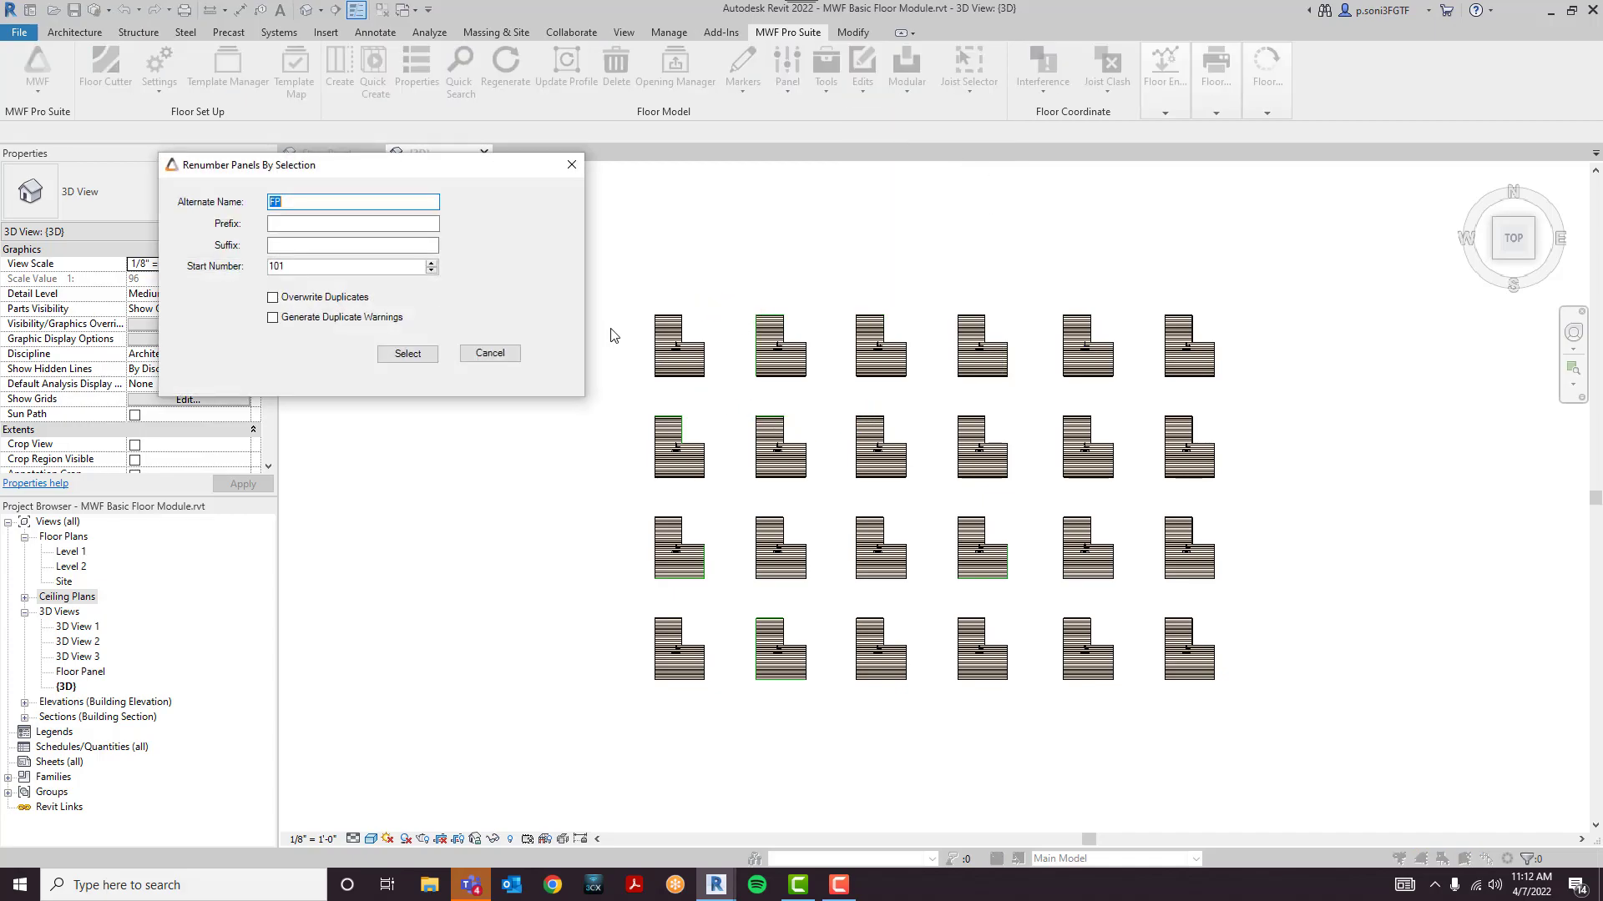
left_click_drag(357, 175, 727, 229)
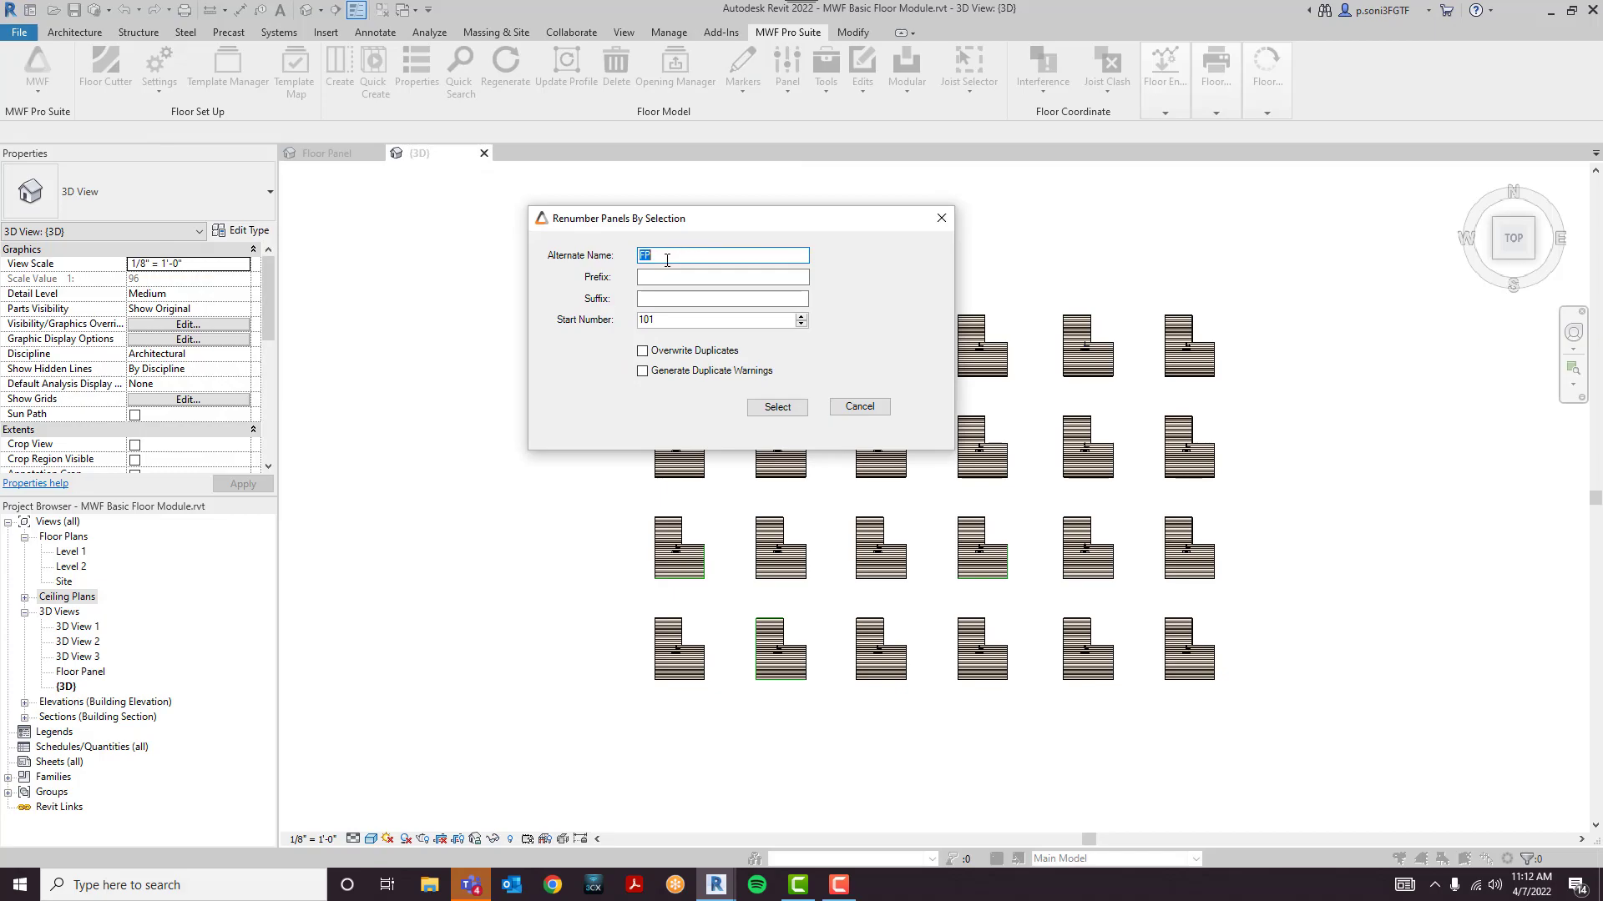
type("SS")
left_click(654, 318)
left_click(777, 407)
- Pick four floor panels by their name tags, including FloorPanel3 and FloorPanel4, to renumber them SS201 through SS204
scroll(676, 351, "up", 10)
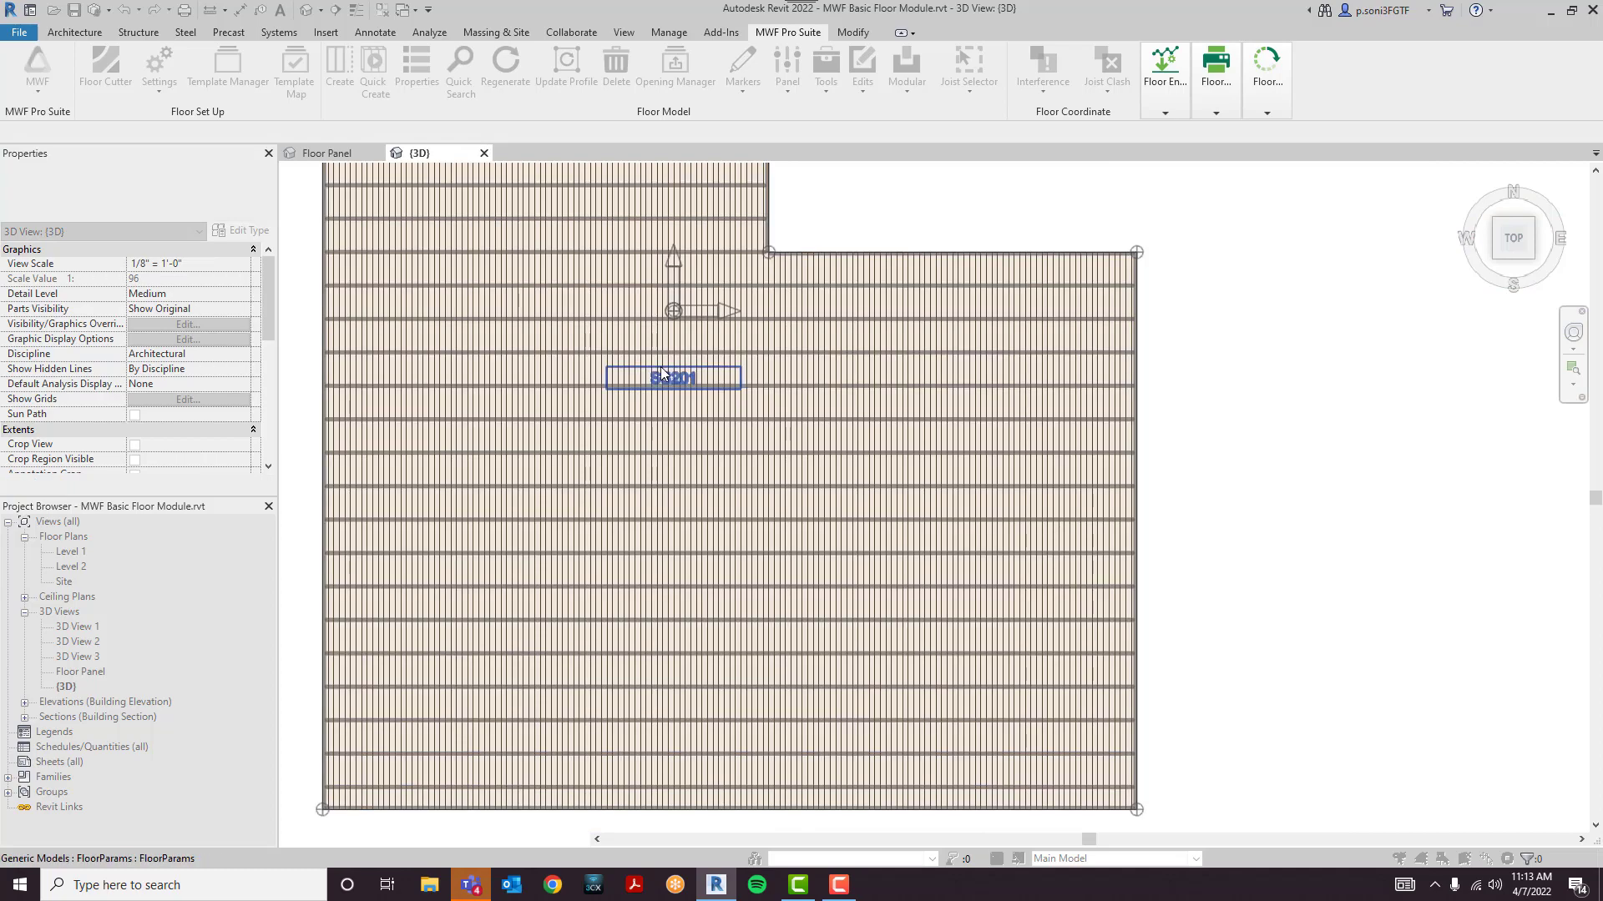
scroll(680, 359, "down", 5)
scroll(906, 447, "up", 5)
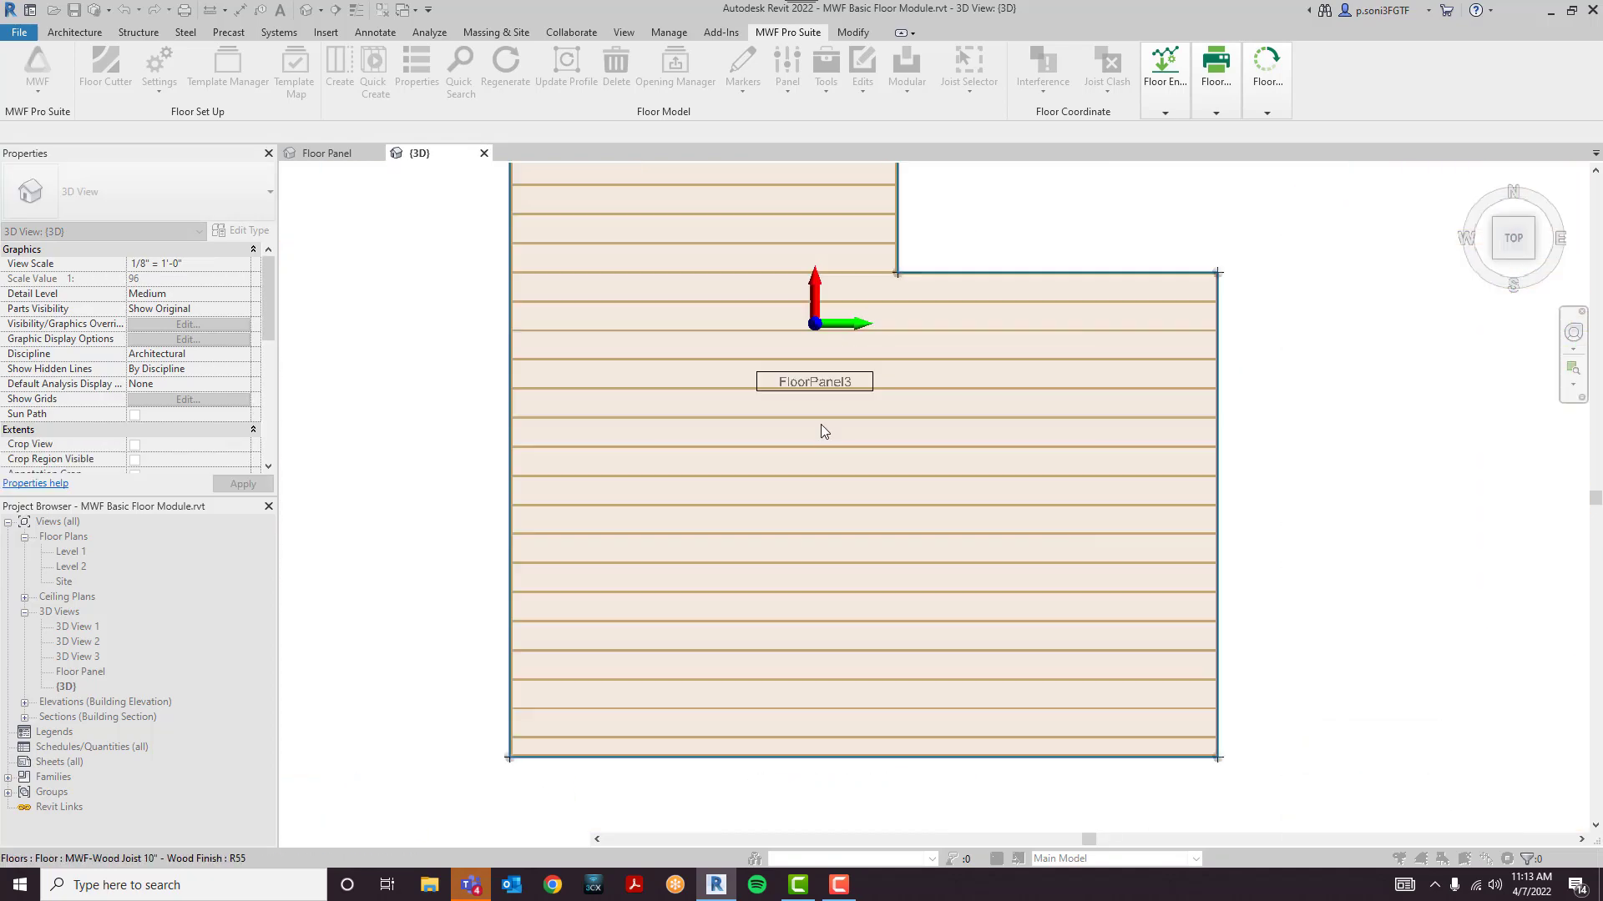
scroll(515, 352, "down", 4)
scroll(515, 353, "down", 5)
scroll(429, 447, "up", 7)
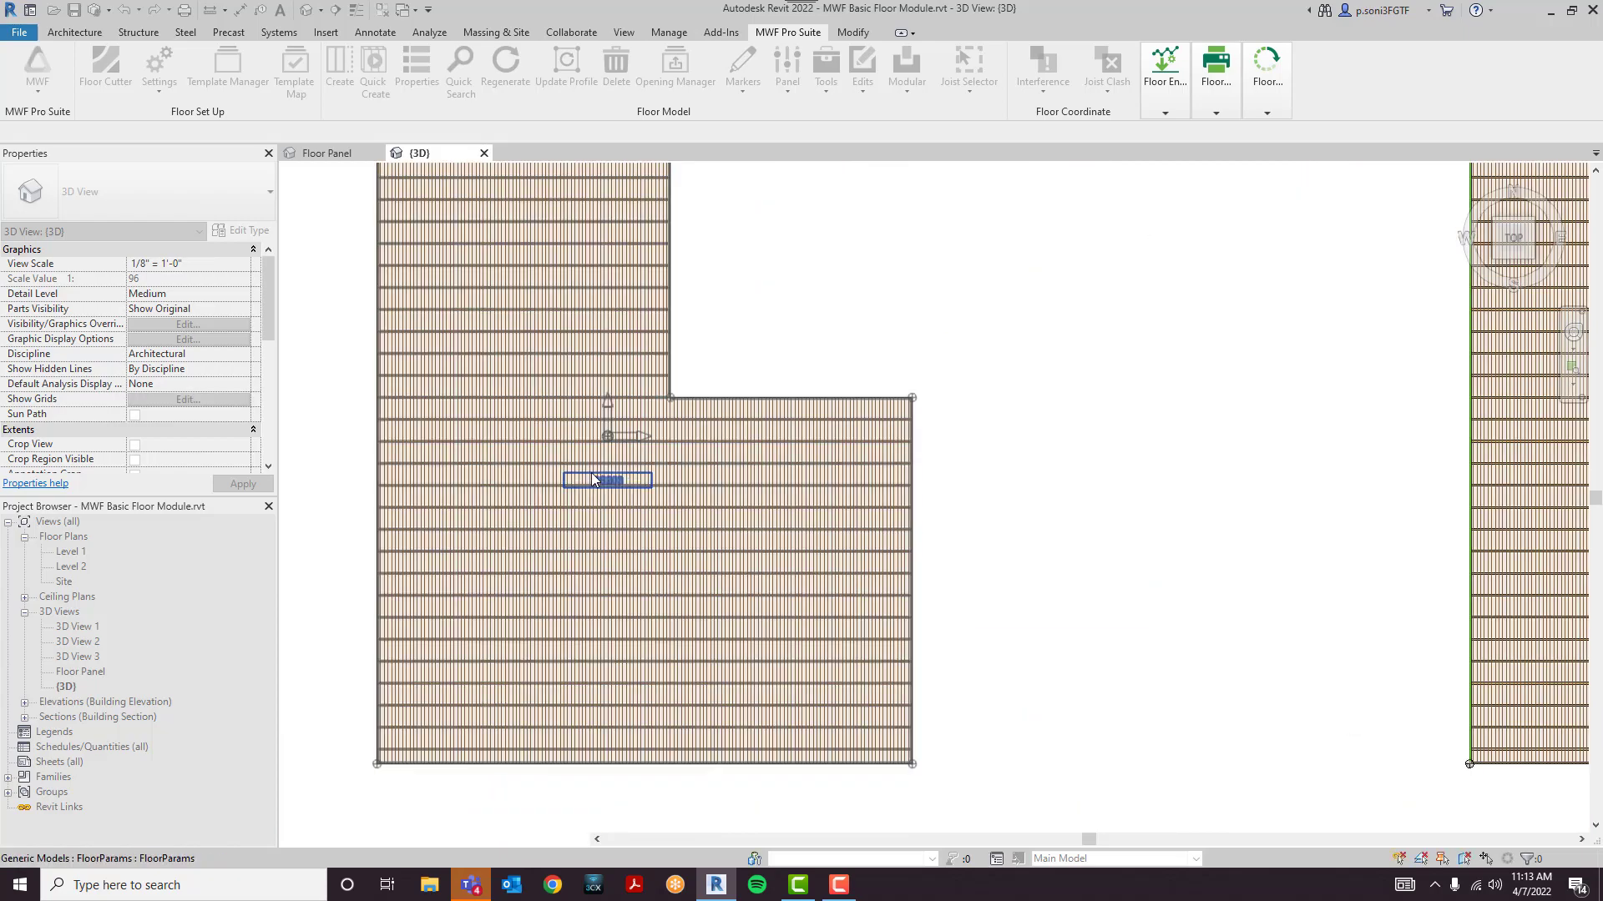
scroll(987, 432, "down", 2)
middle_click_drag(987, 433, 654, 493)
scroll(990, 518, "up", 4)
scroll(991, 517, "up", 2)
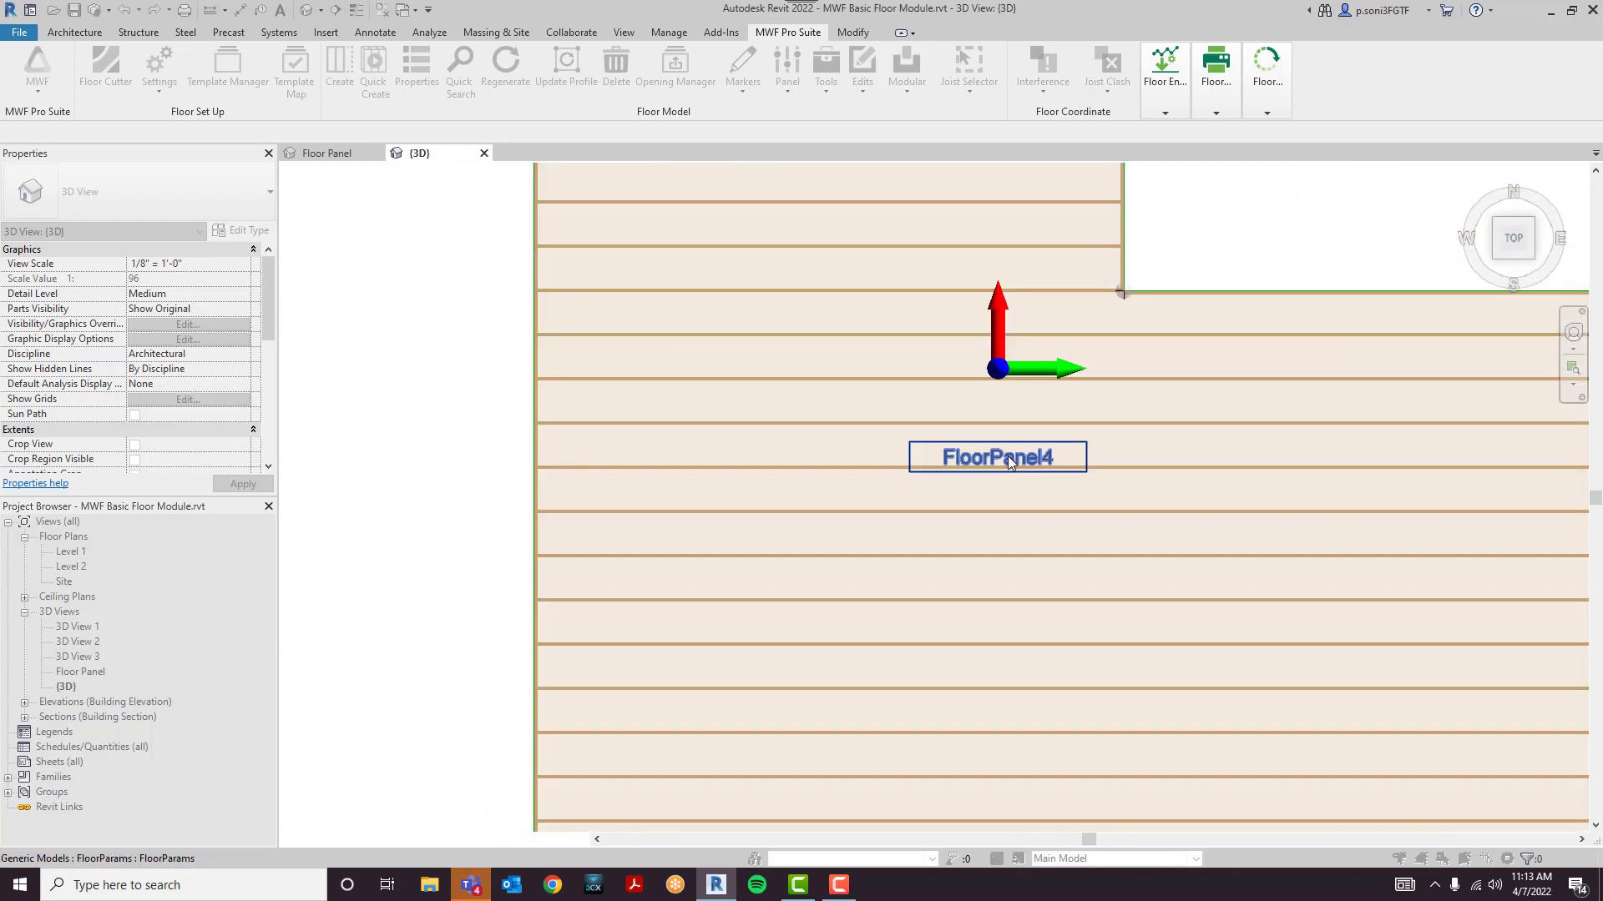
scroll(637, 445, "down", 3)
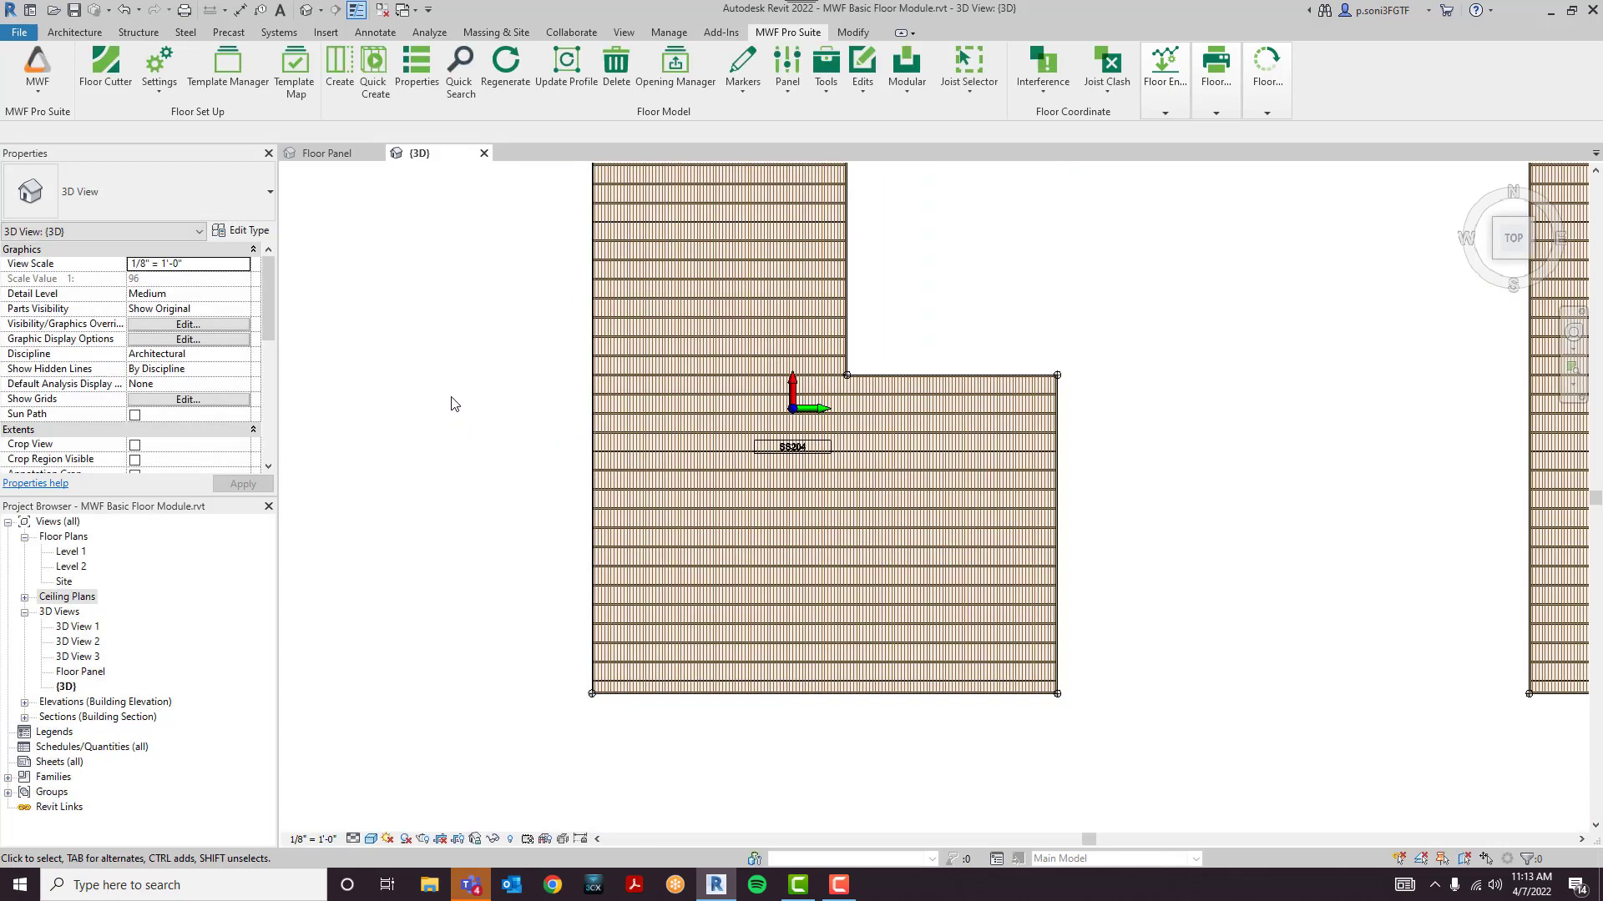
scroll(481, 430, "down", 1)
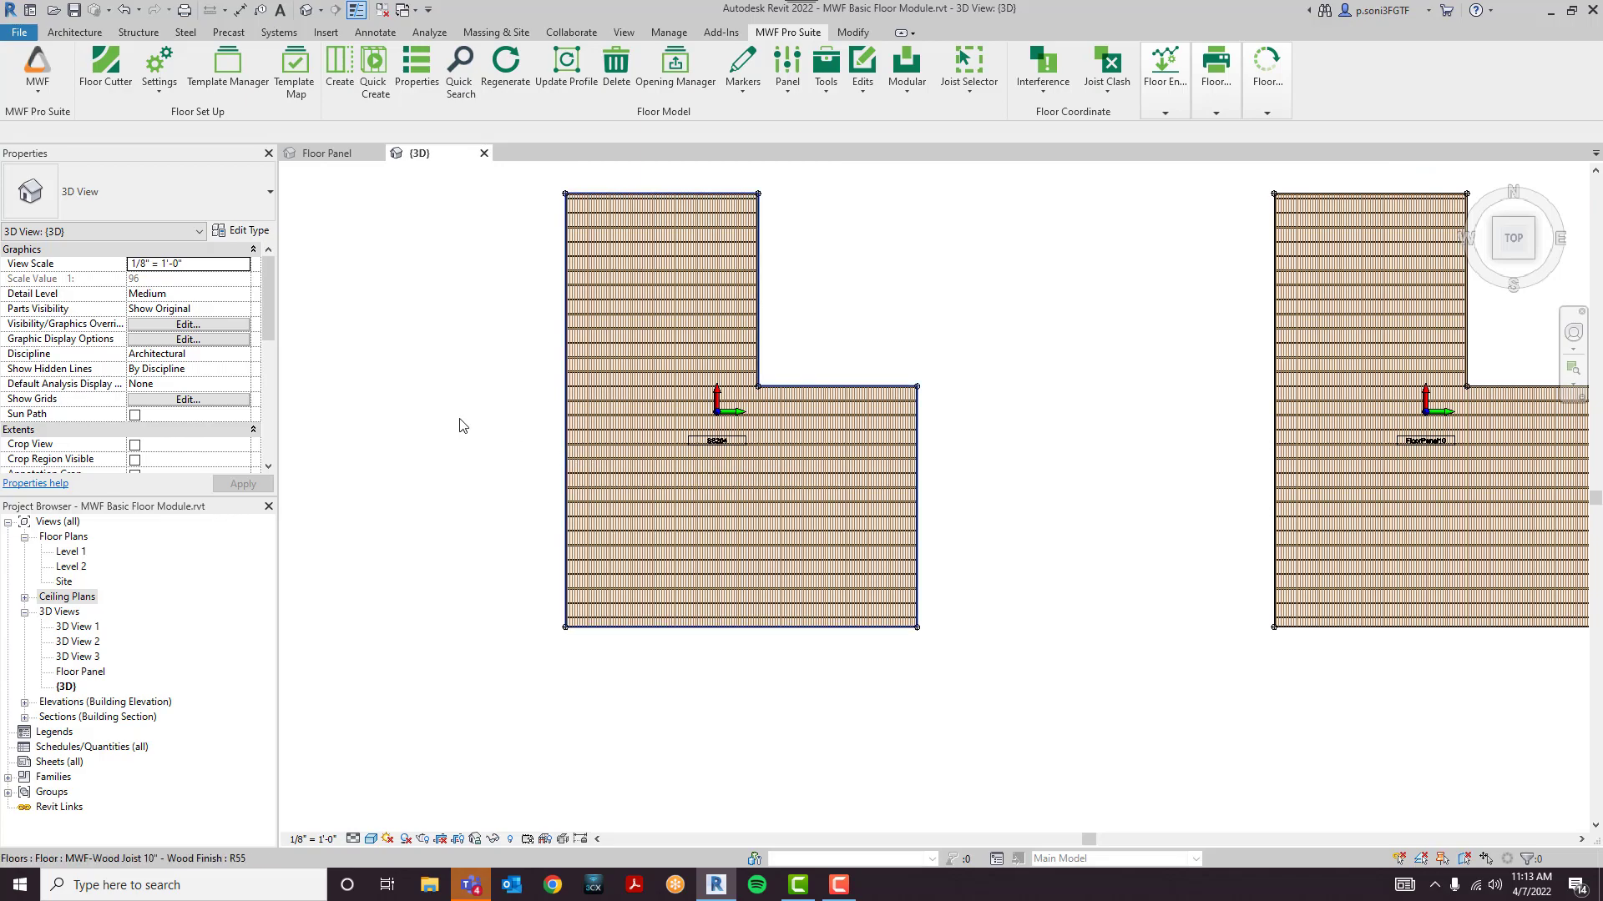
- Run case-sensitive quick searches of the floor panels by name, first for SS and again for FP
left_click(460, 71)
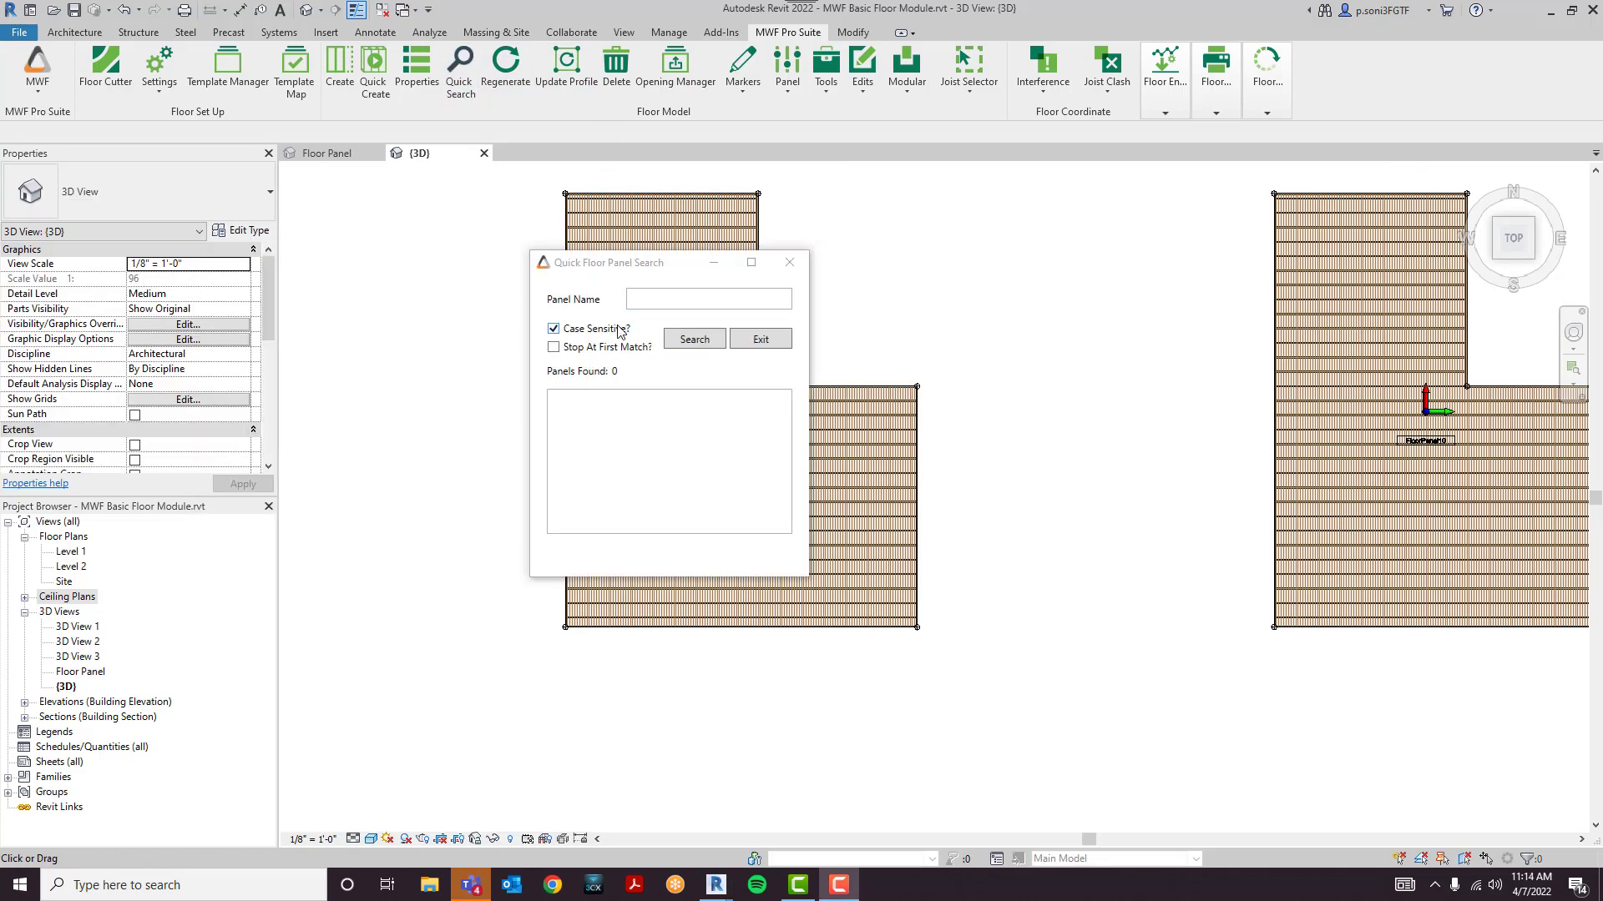
left_click(650, 298)
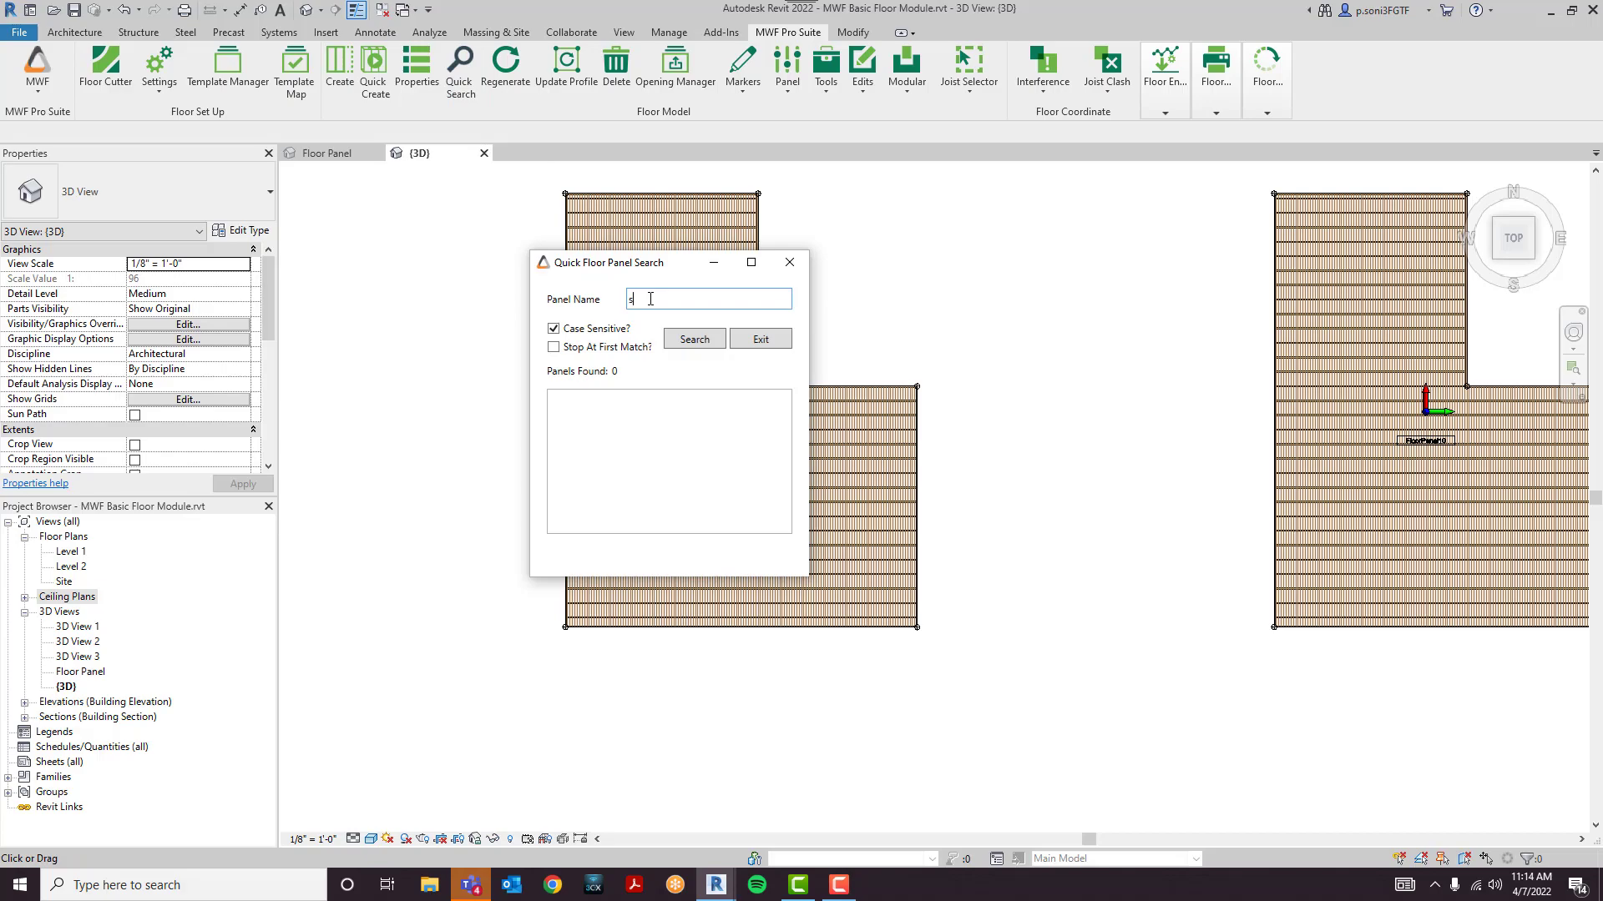
left_click(699, 344)
left_click_drag(596, 264, 679, 316)
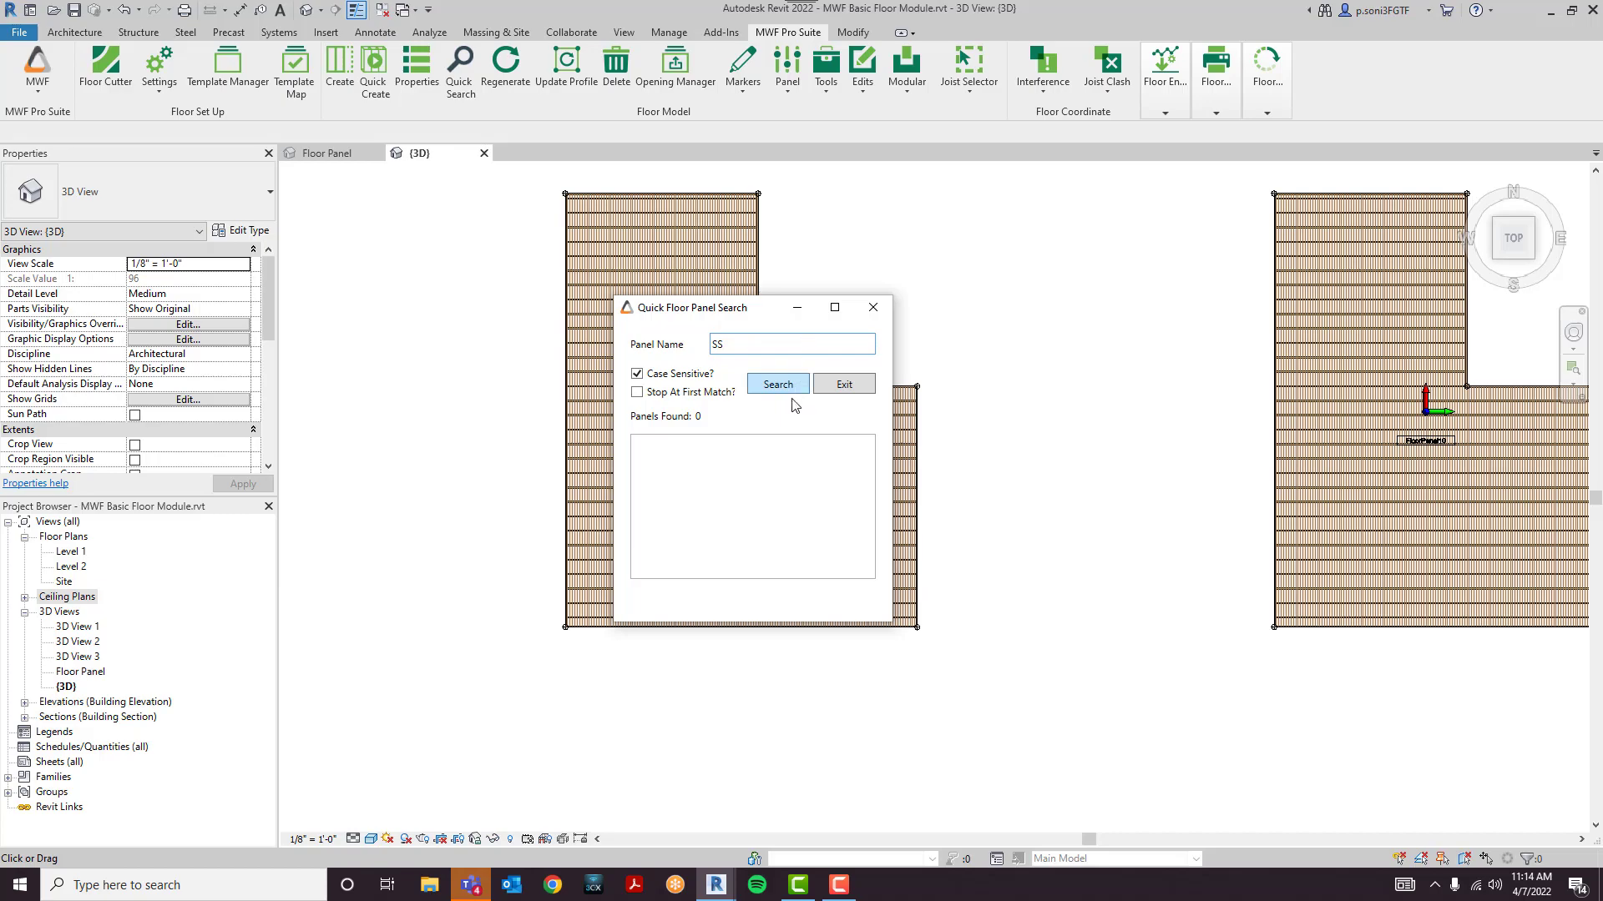
left_click(762, 386)
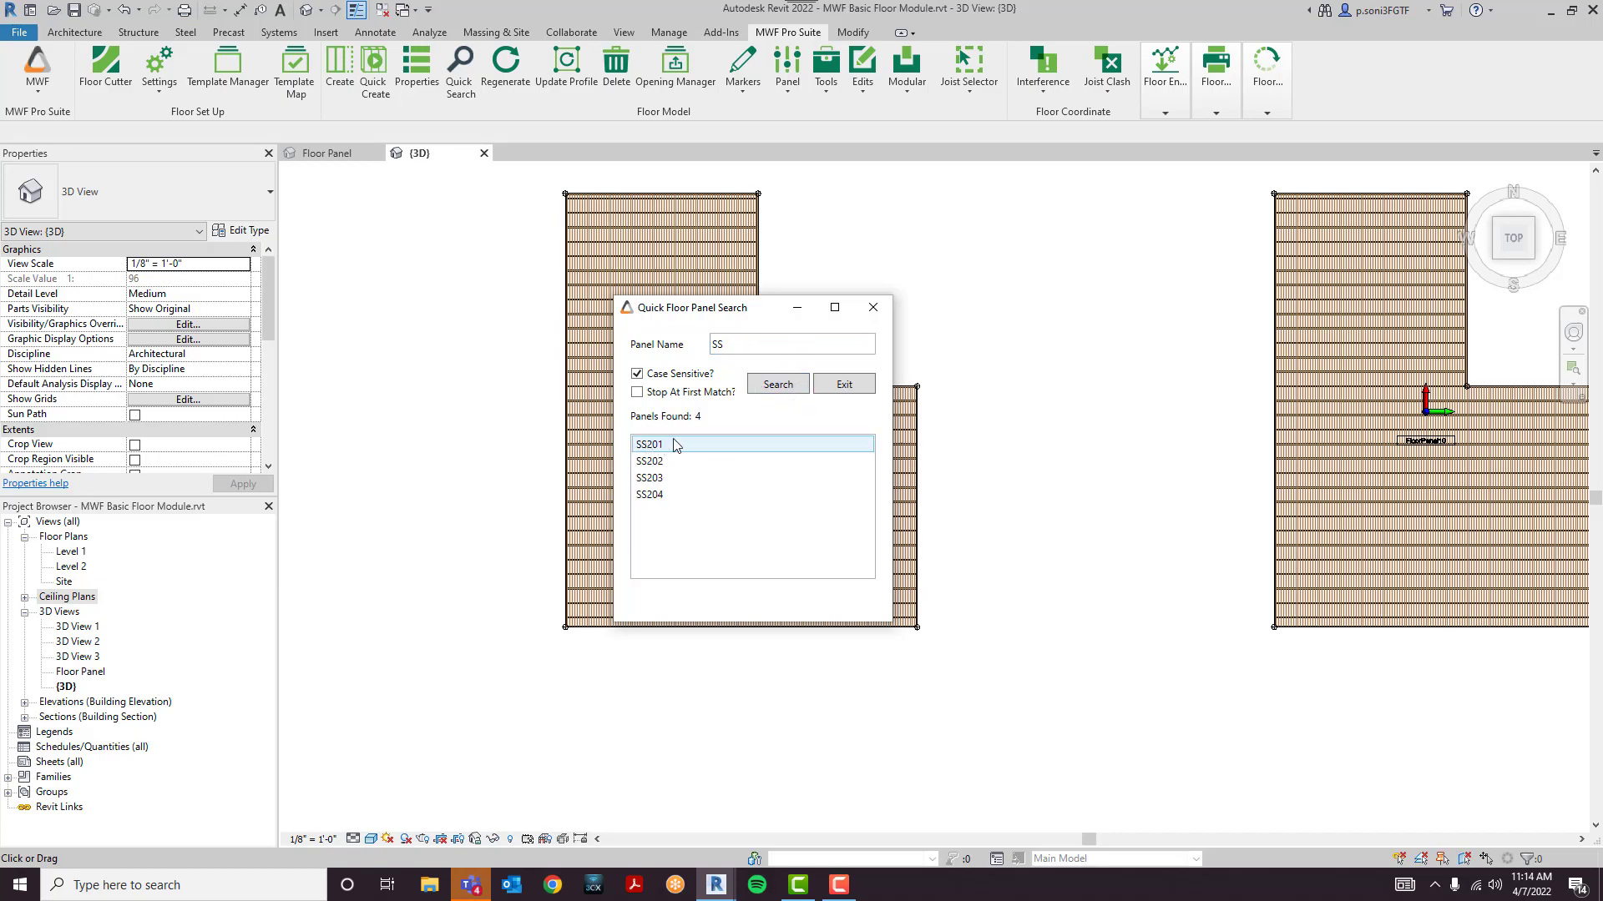
left_click(659, 495)
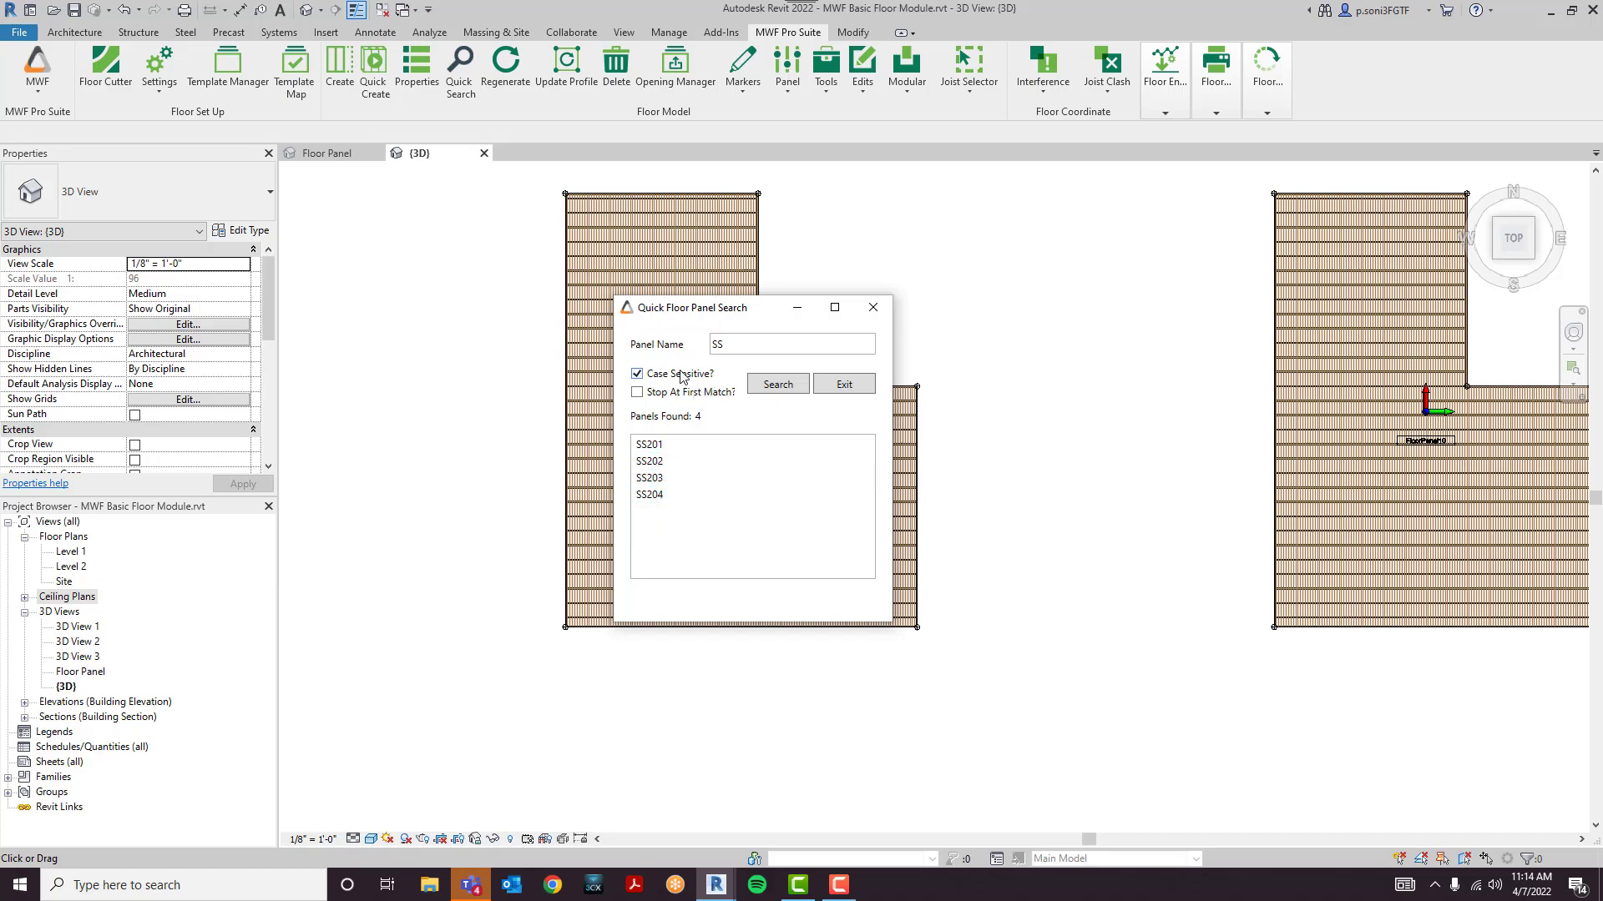
double_click(724, 346)
left_click(779, 383)
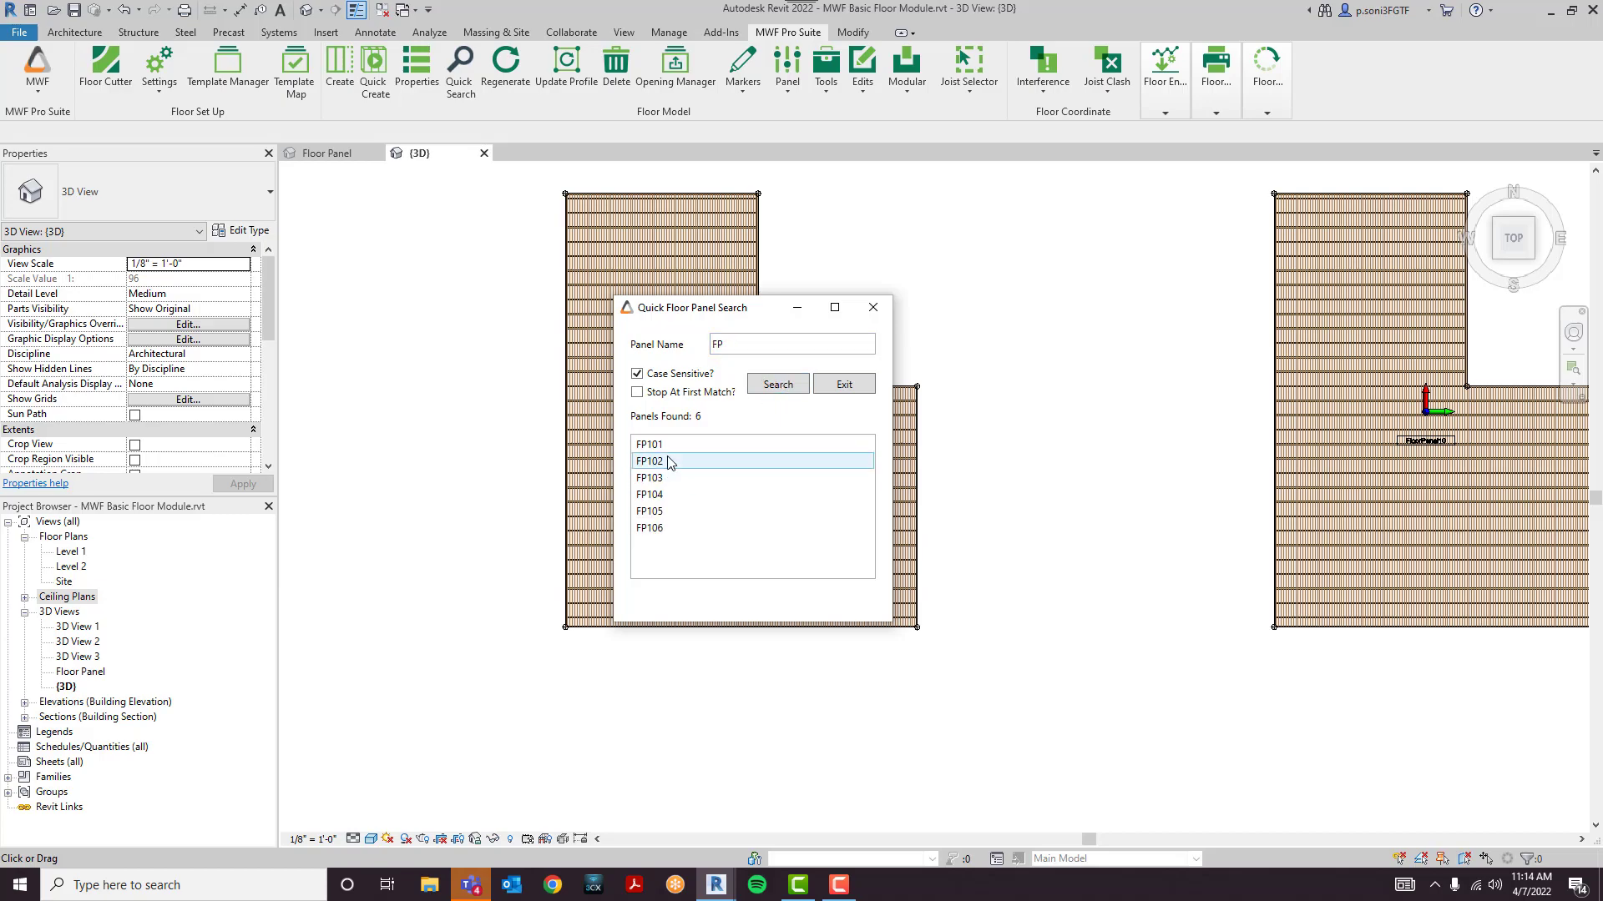
- Search for panel name 1 with case sensitivity off and the search set to stop at the first match
left_click(640, 390)
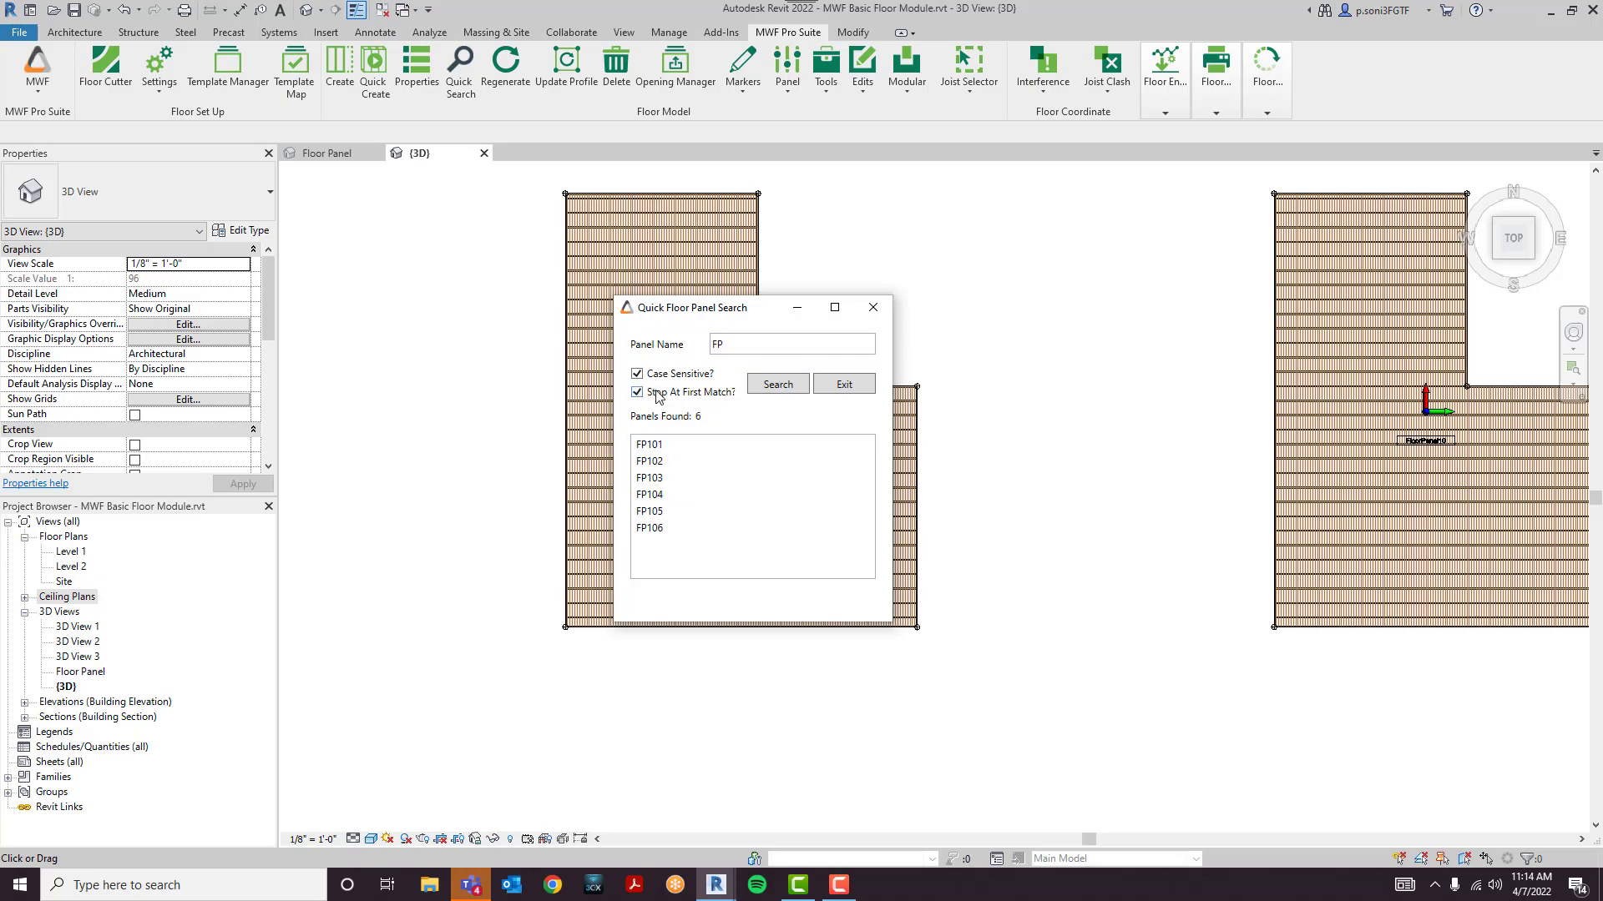
left_click(650, 375)
double_click(729, 348)
type("1")
left_click(762, 385)
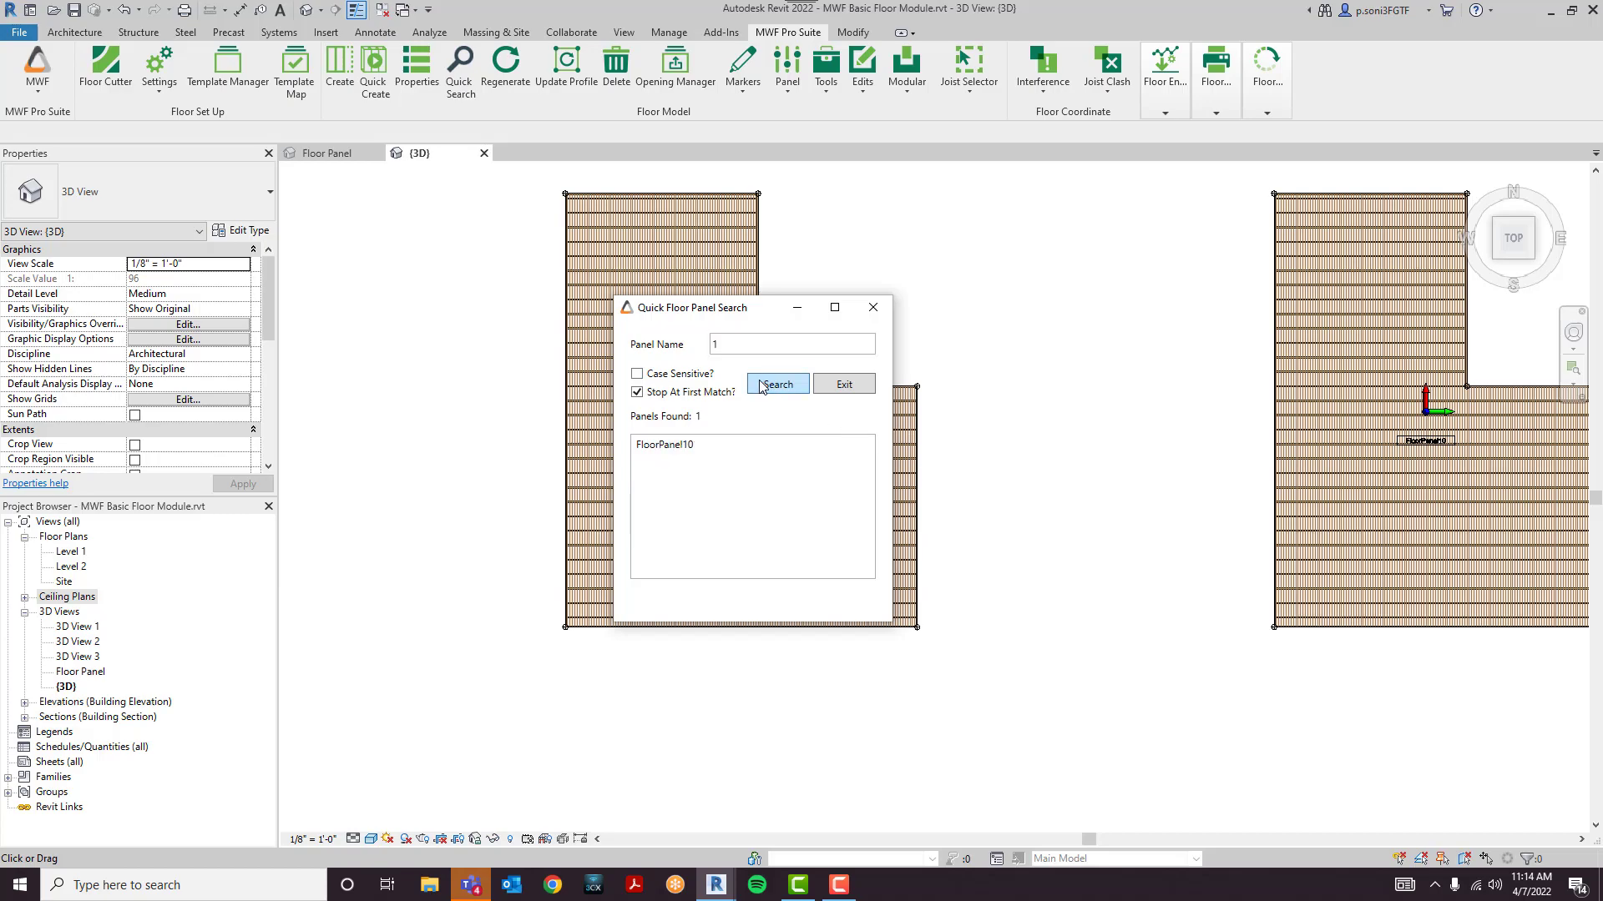
left_click(668, 446)
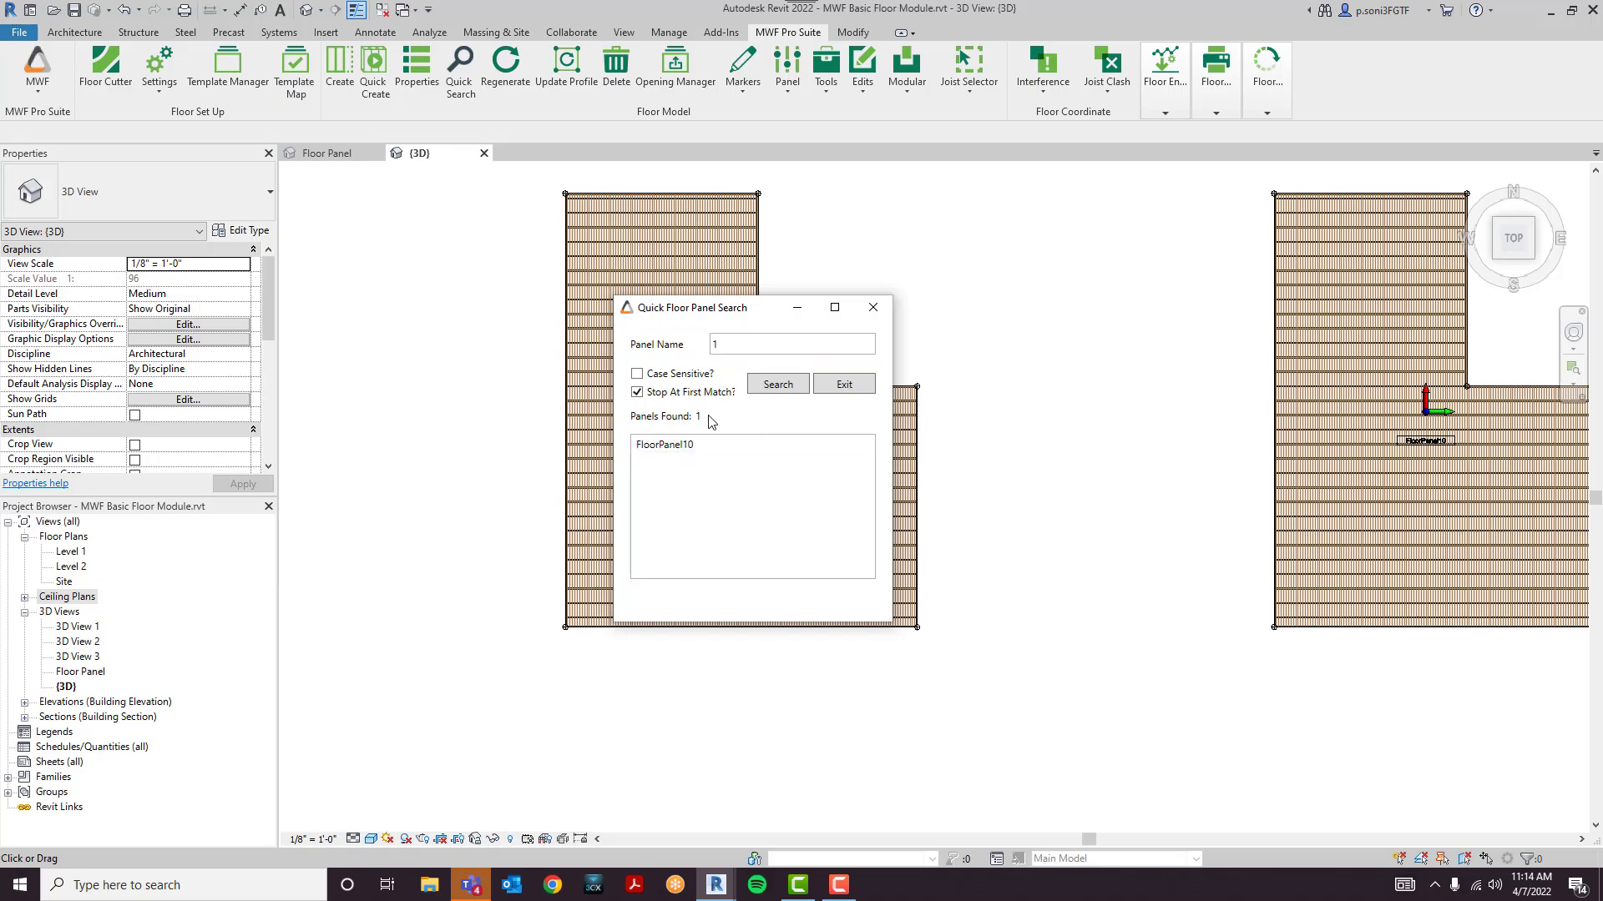
- Repeat the search for panel name 1 without stopping at the first match and look through the full results list
left_click(639, 392)
left_click(774, 388)
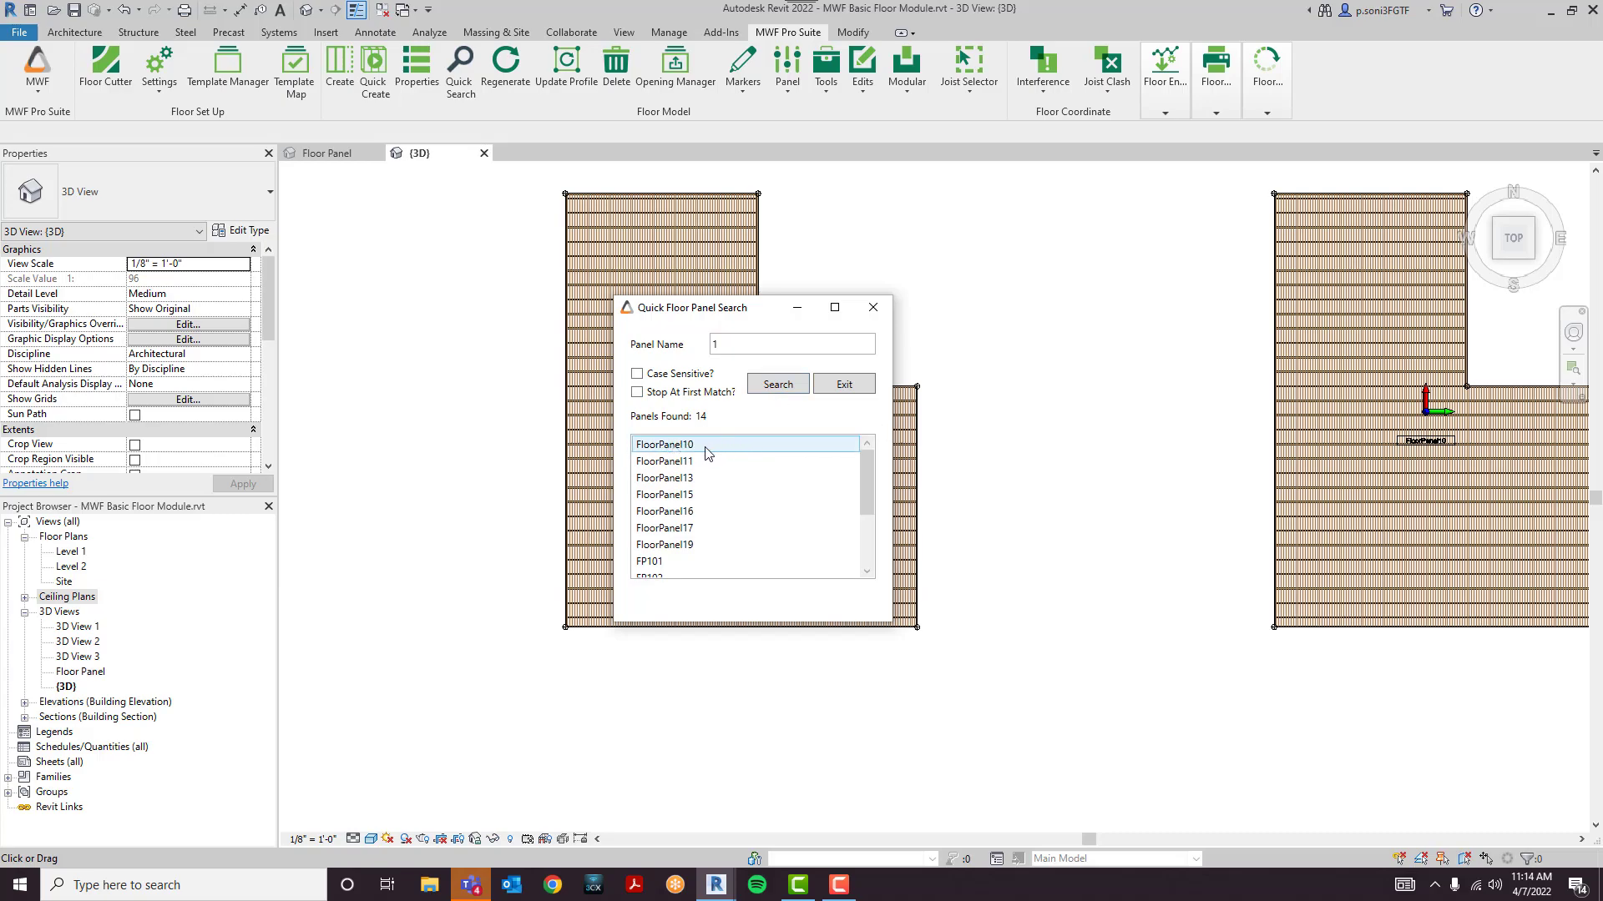
scroll(720, 464, "down", 2)
left_click(764, 483)
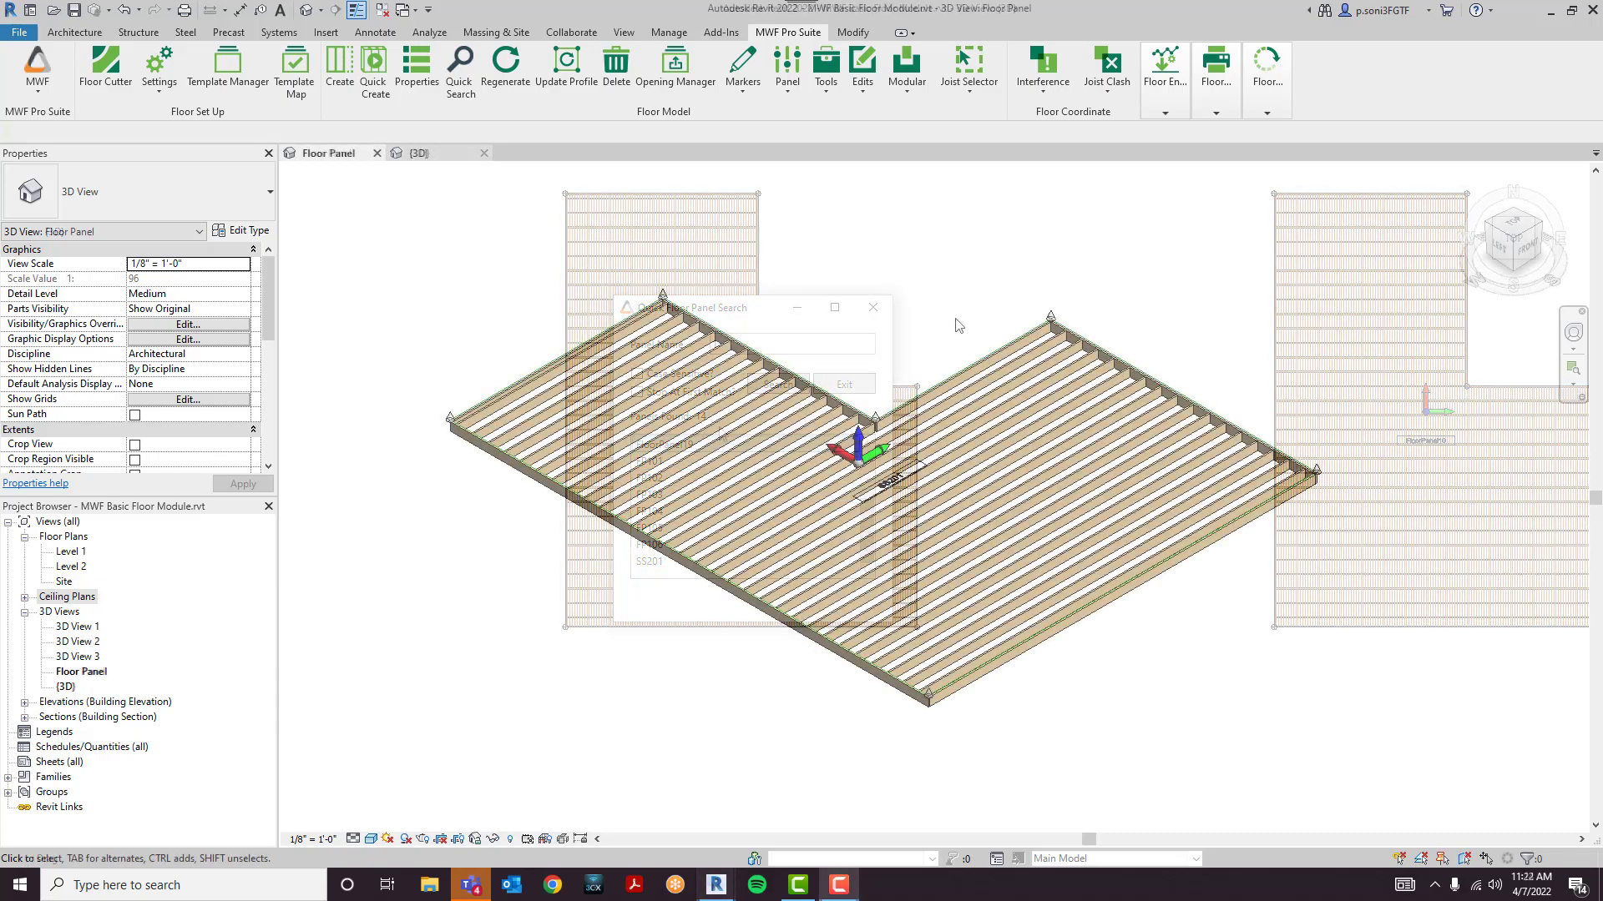